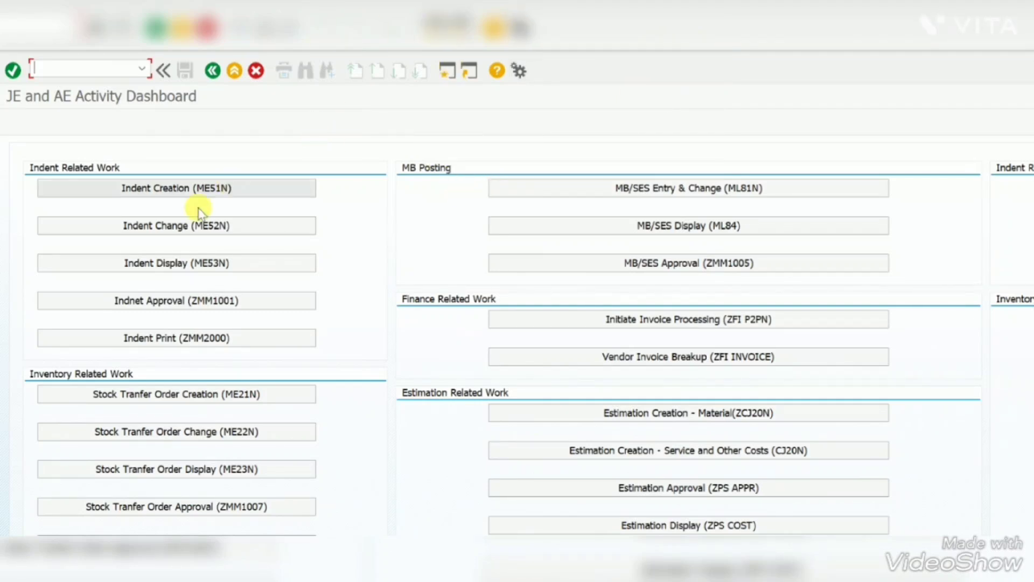
Start creating an indent with document type O&M Dist. Indent and begin the first item's material code with 1.
left_click(171, 197)
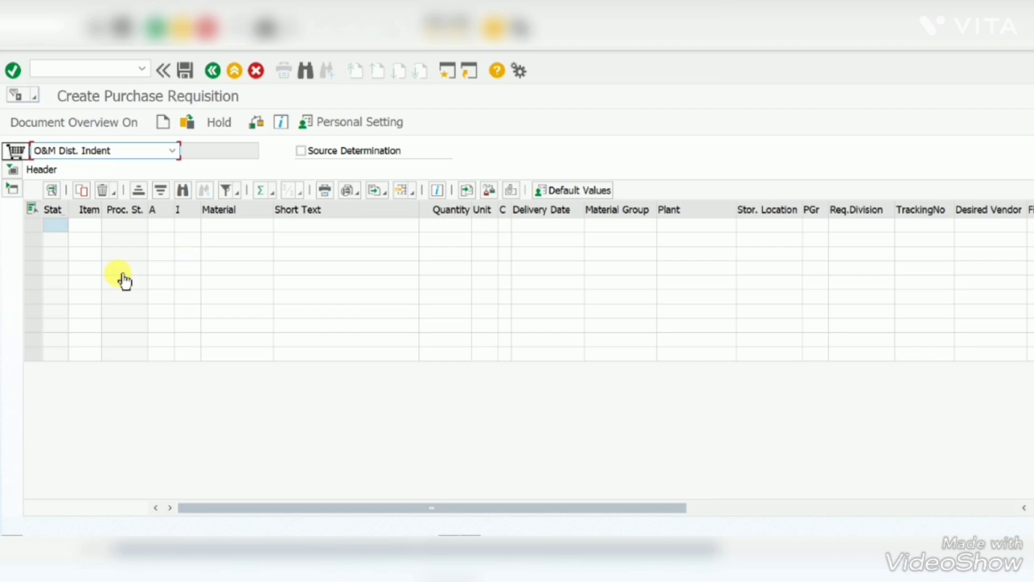
left_click(135, 155)
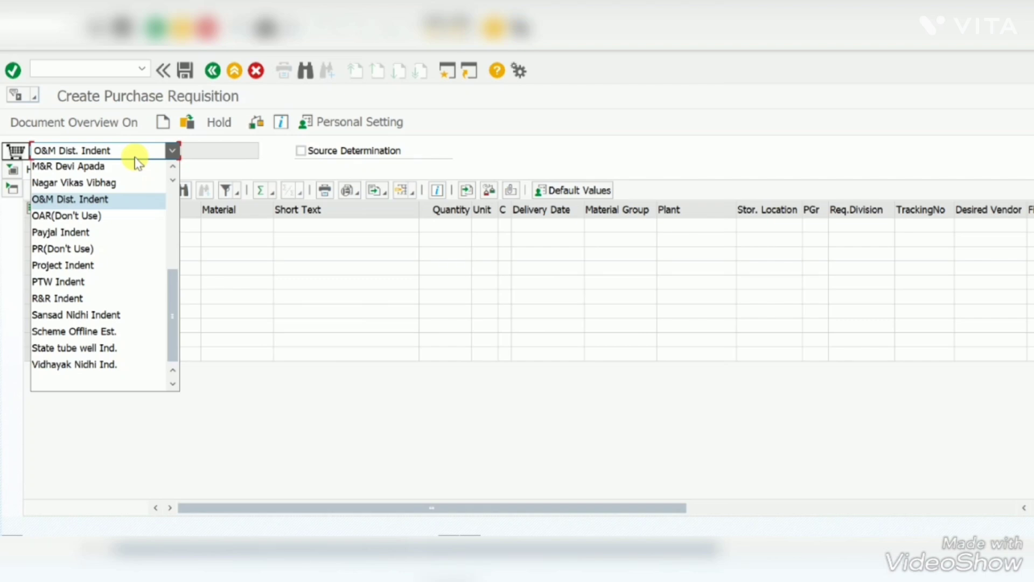
left_click(87, 201)
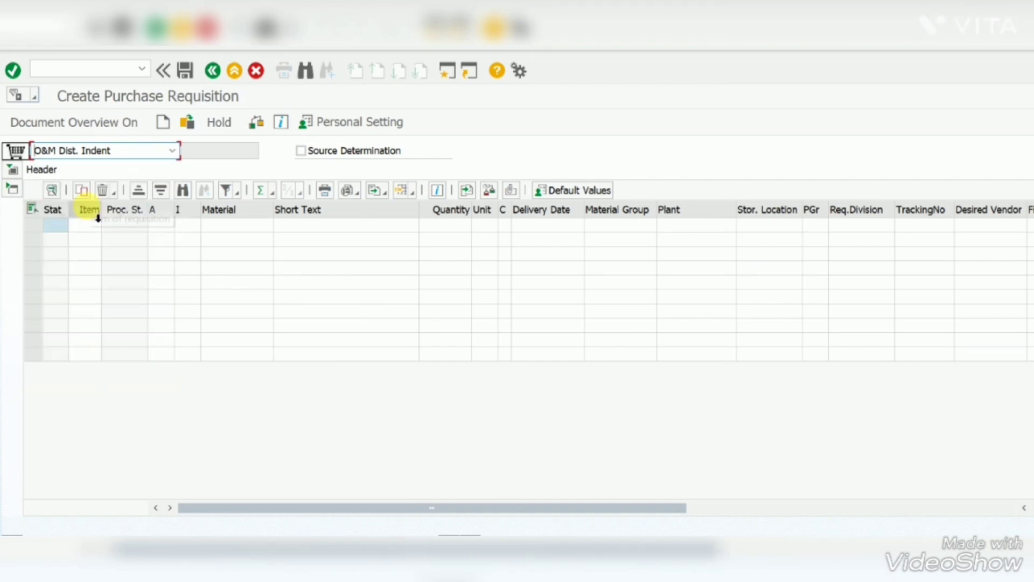
left_click(223, 229)
type("1")
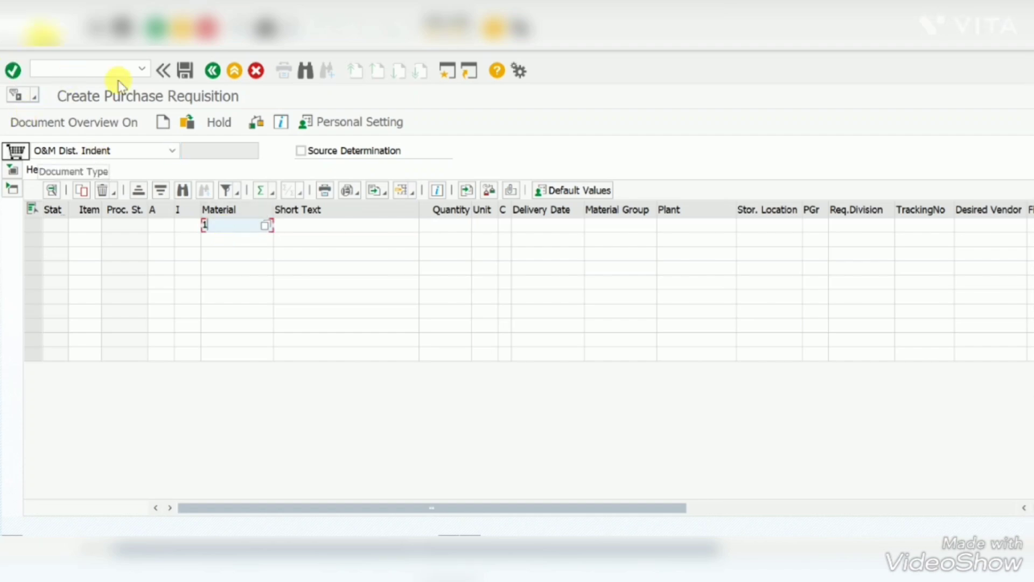
Open the warehouse stock display in a new session with the command /omb52.
left_click(103, 71)
type("/omv")
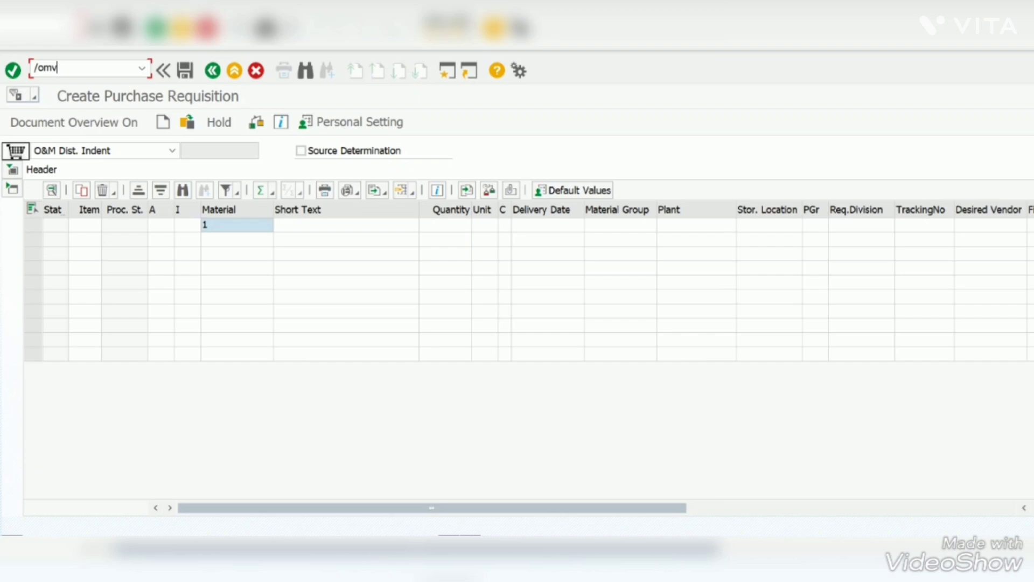
key("BackSpace")
type("b52")
key("Return")
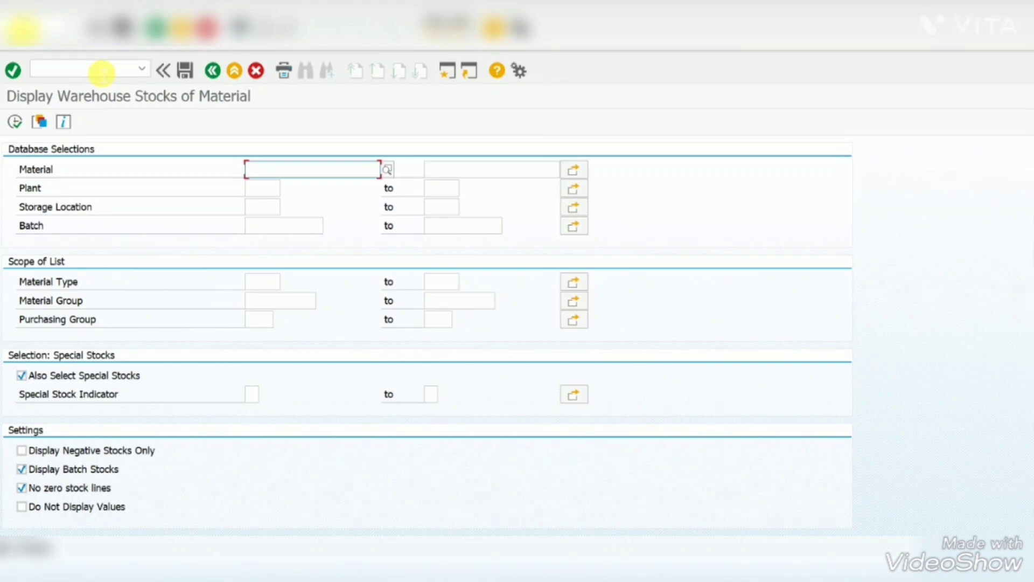
Look up materials matching "1p meter ele" in the stock selection and clear the search text.
type("lp meter")
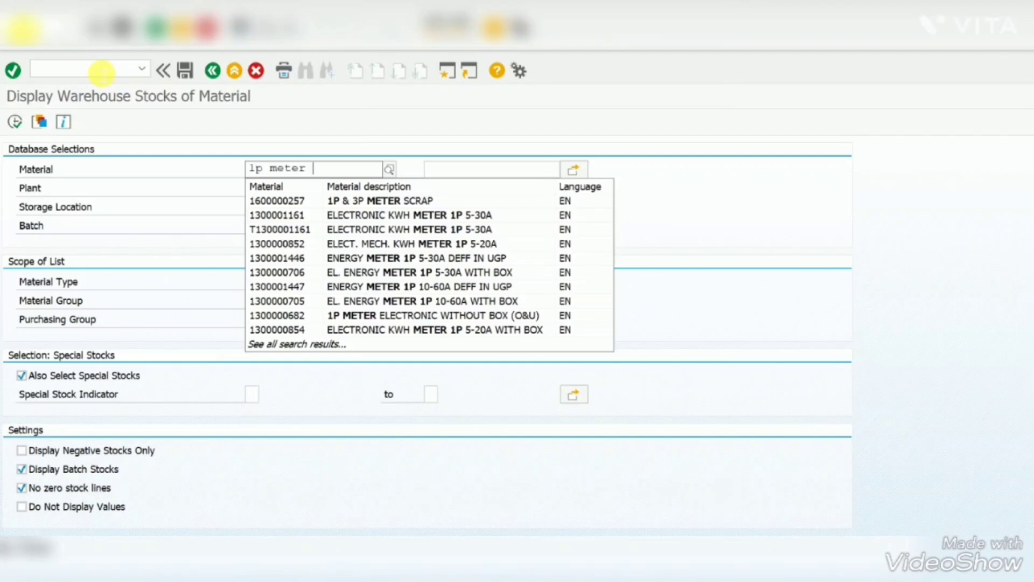
type("ele")
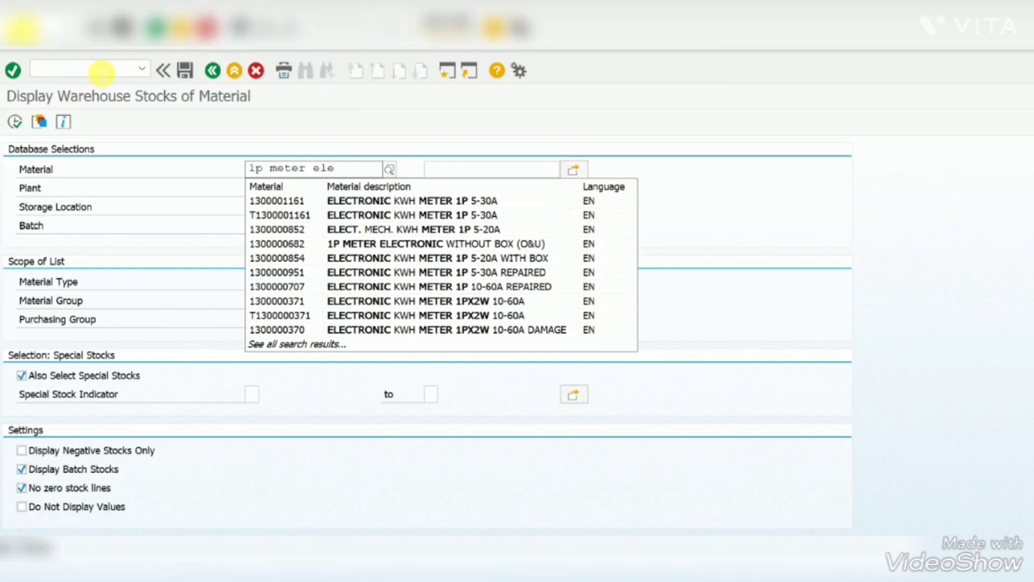
key("BackSpace")
key("BackSpace")
key("BackSpace")
key("BackSpace")
key("BackSpace")
key("BackSpace")
key("BackSpace")
key("BackSpace")
key("BackSpace")
key("BackSpace")
key("BackSpace")
key("BackSpace")
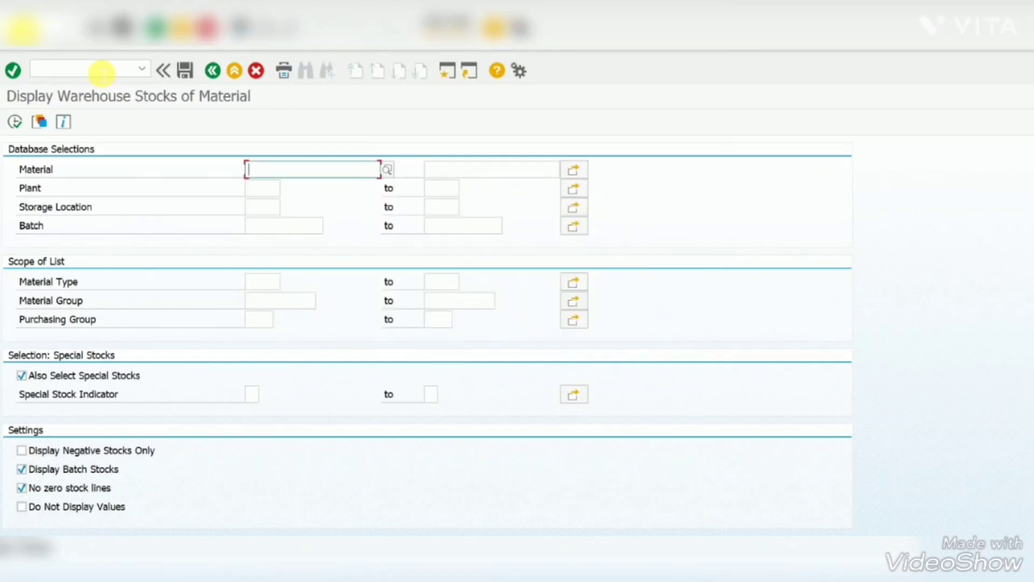
Look up materials matching "sinle phase meter" and clear the search text.
type("sinle ")
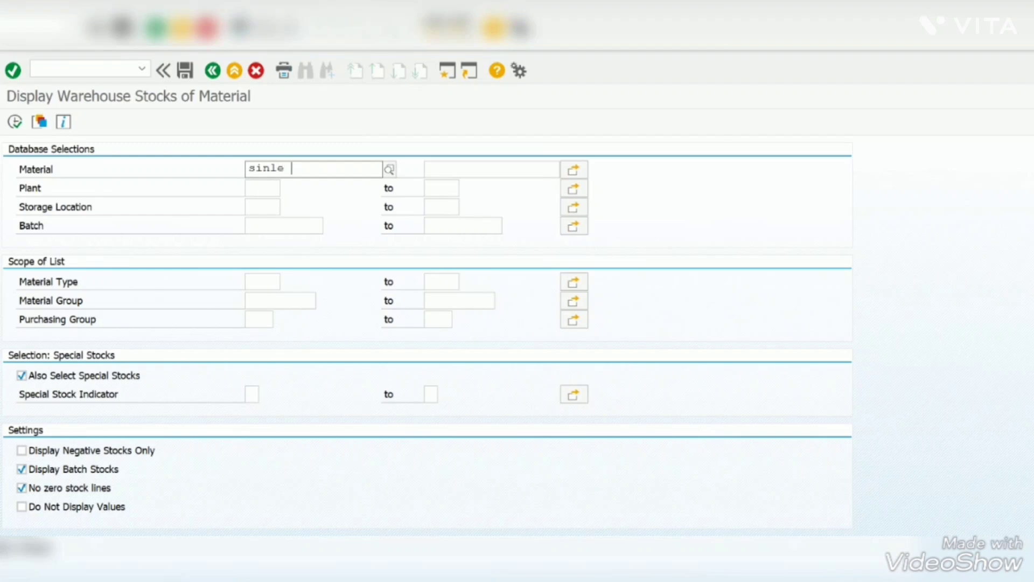
type("phase meter")
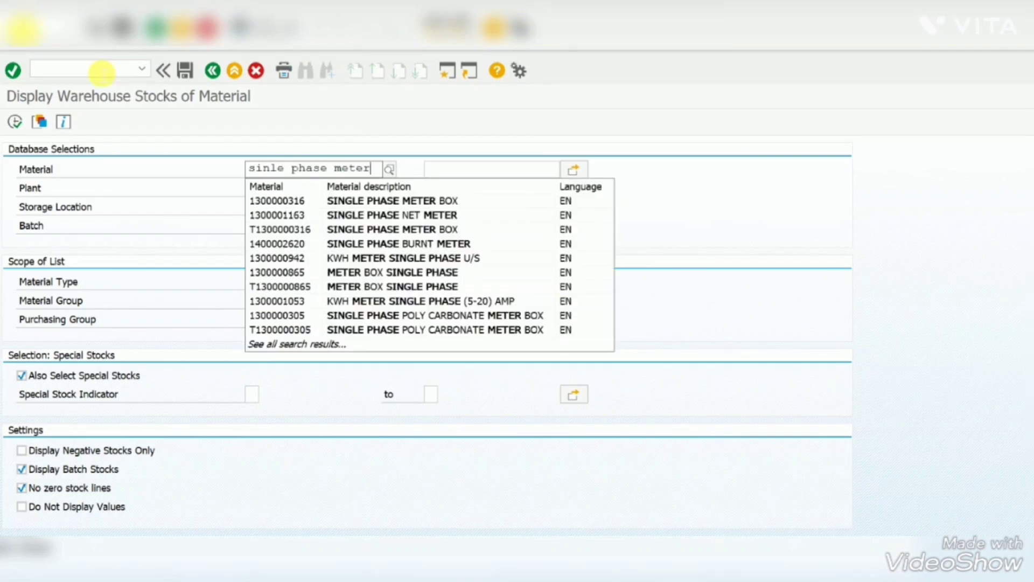
key("BackSpace")
key("BackSpace")
key("BackSpace")
key("BackSpace")
key("BackSpace")
key("BackSpace")
key("BackSpace")
key("BackSpace")
key("BackSpace")
key("BackSpace")
key("BackSpace")
key("BackSpace")
key("BackSpace")
key("BackSpace")
key("BackSpace")
key("BackSpace")
key("BackSpace")
Search materials for "1p ele meter", shorten the text to "1p ele mete" and show all search results.
type("1p ")
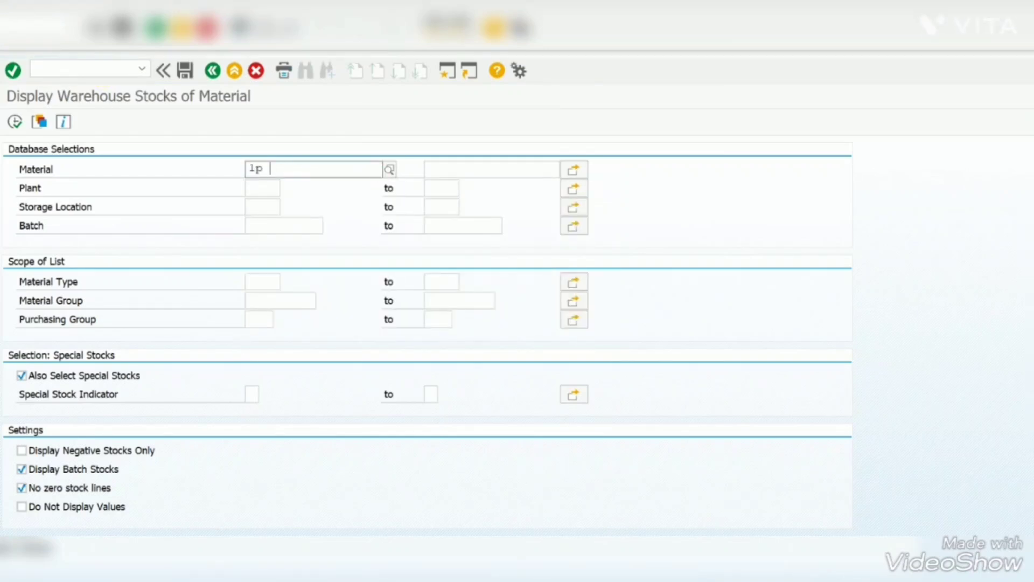
type("ele")
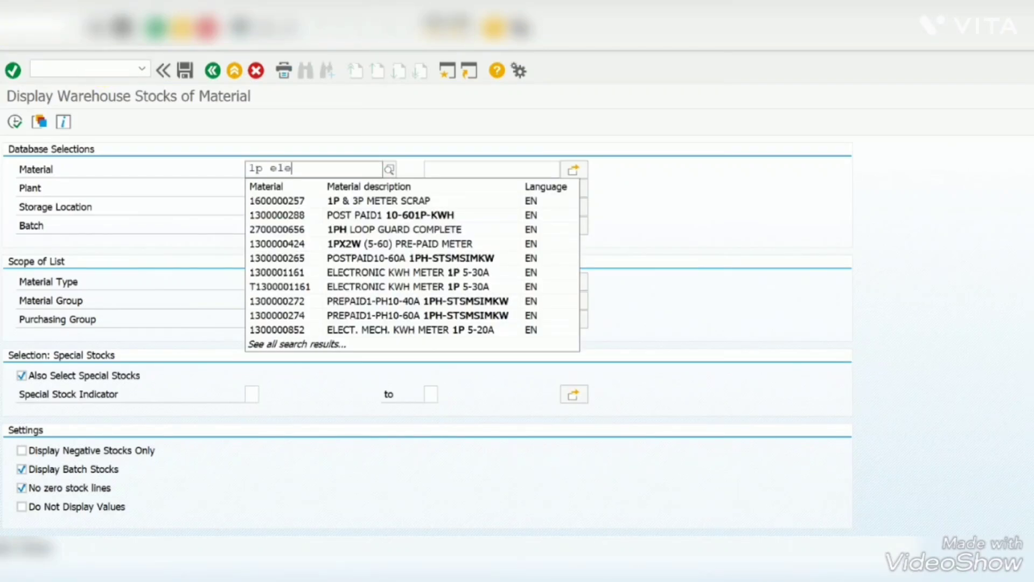
type(" meter")
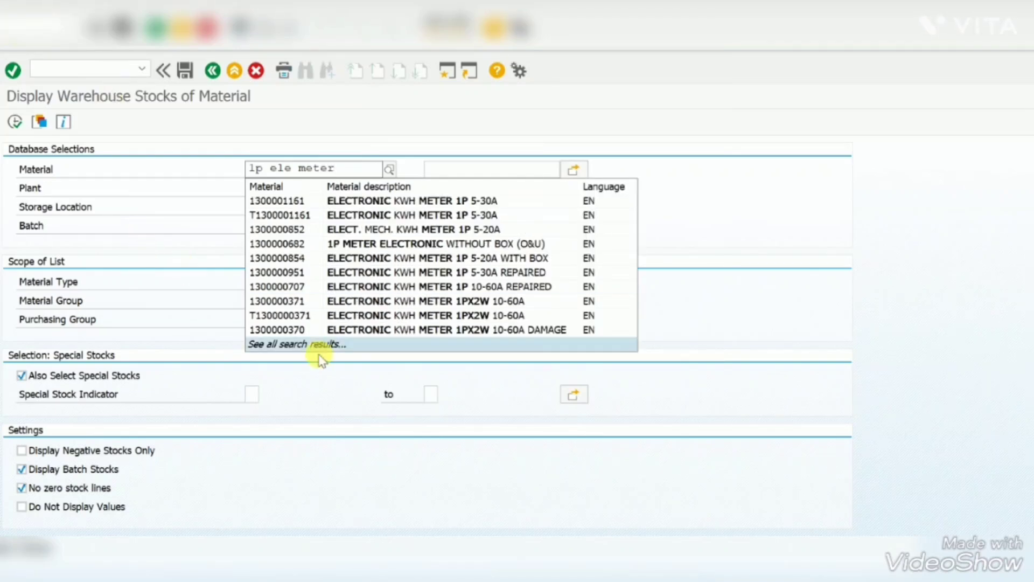
left_click(275, 357)
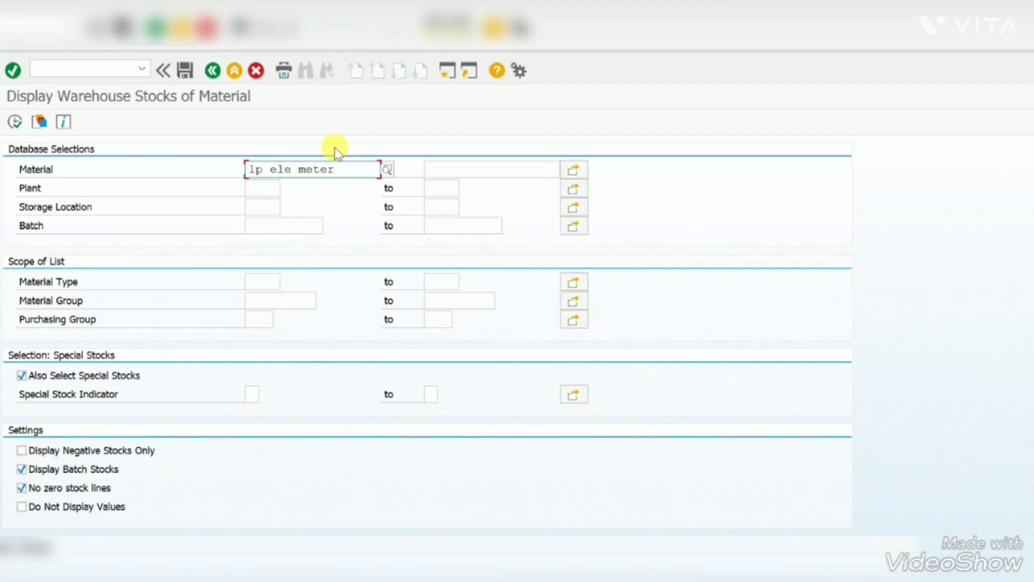
left_click(337, 171)
key("BackSpace")
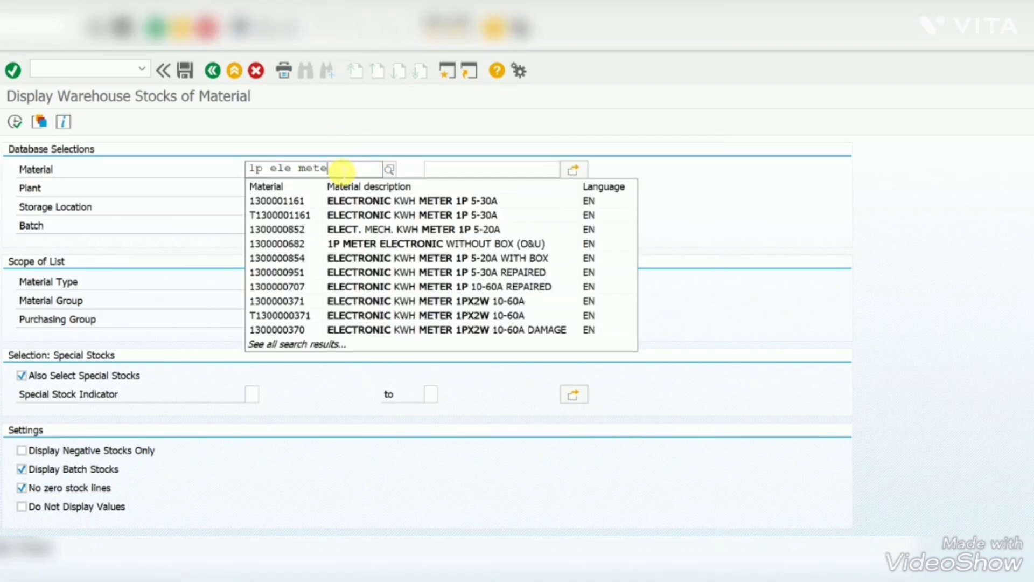
left_click(290, 348)
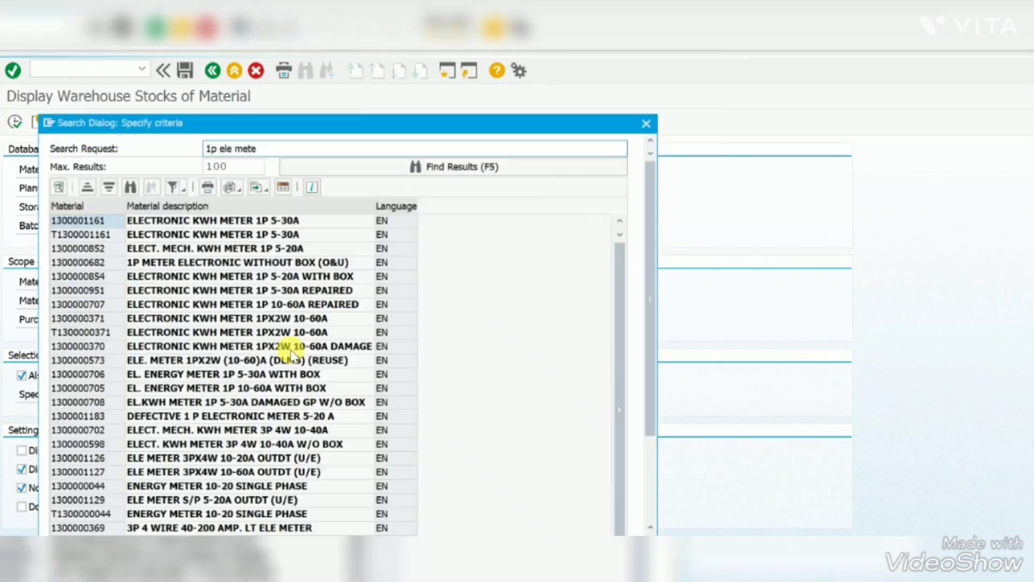
Examine the material codes and descriptions in the full results for a suitable single-phase electronic meter, and close the results.
key("Tab")
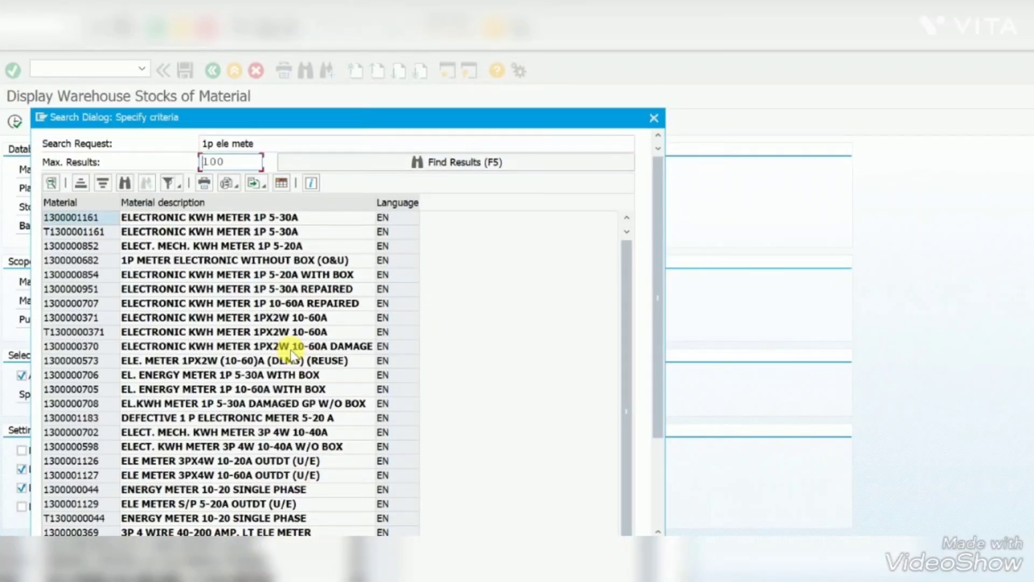
key("shift+Tab")
key("Tab")
key("shift+Tab")
key("Tab")
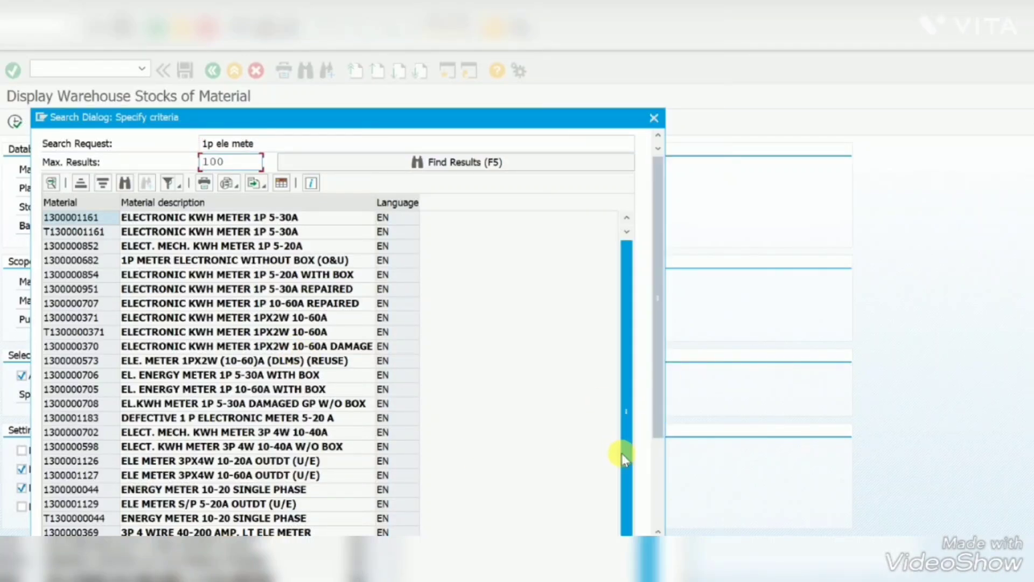
scroll(622, 453, "down", 2)
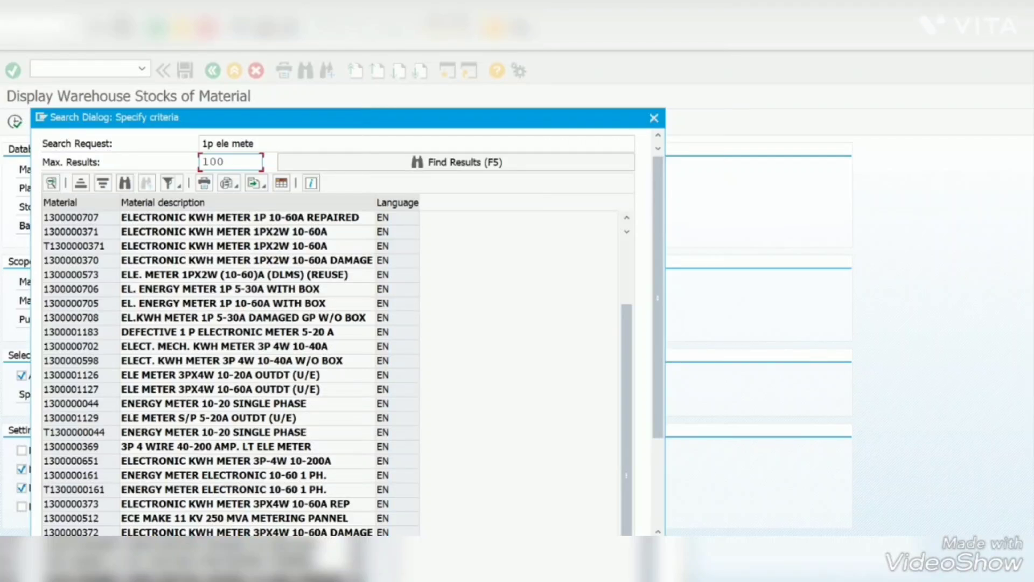
left_click(654, 118)
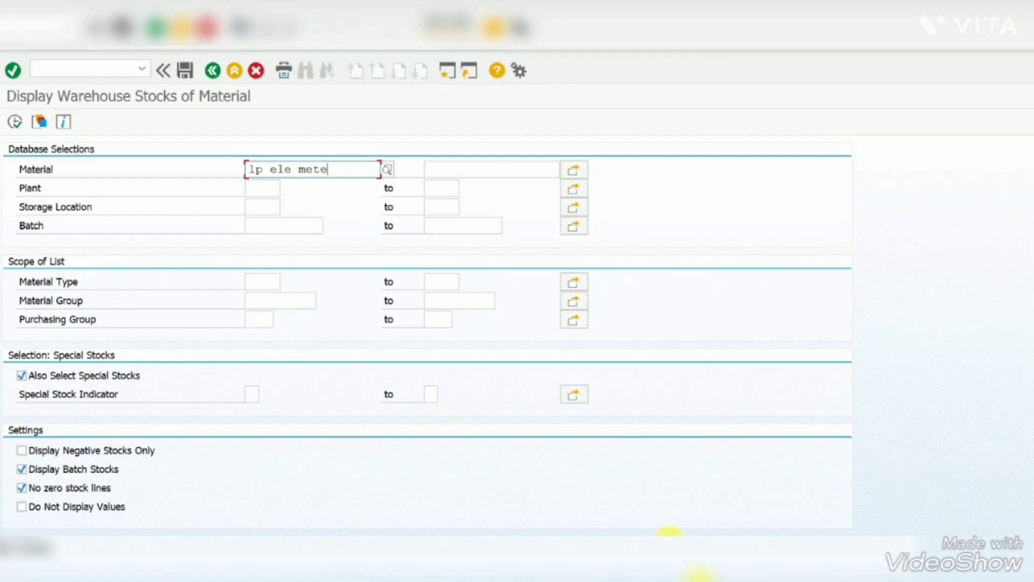
mouse_move(689, 569)
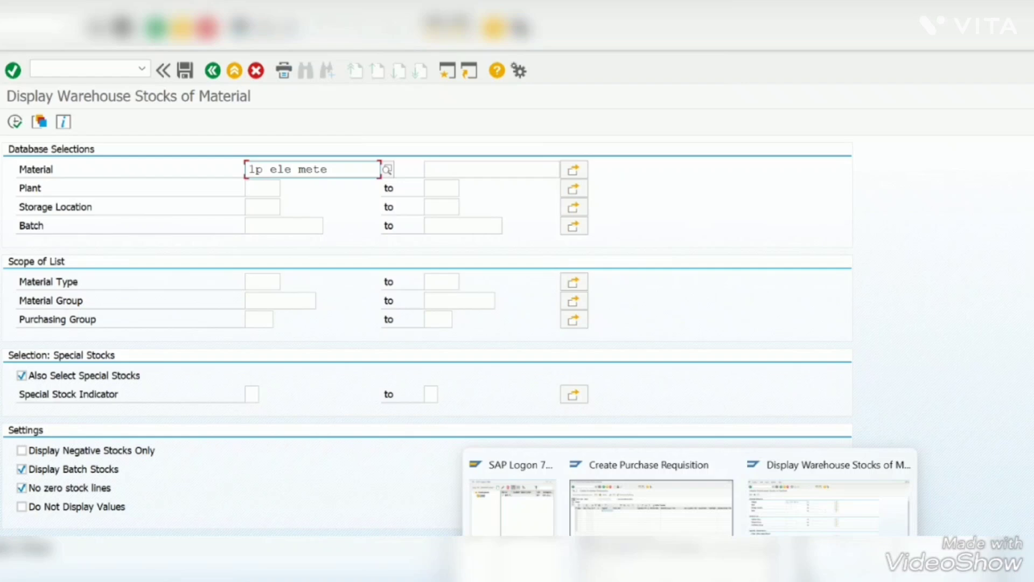
left_click(655, 501)
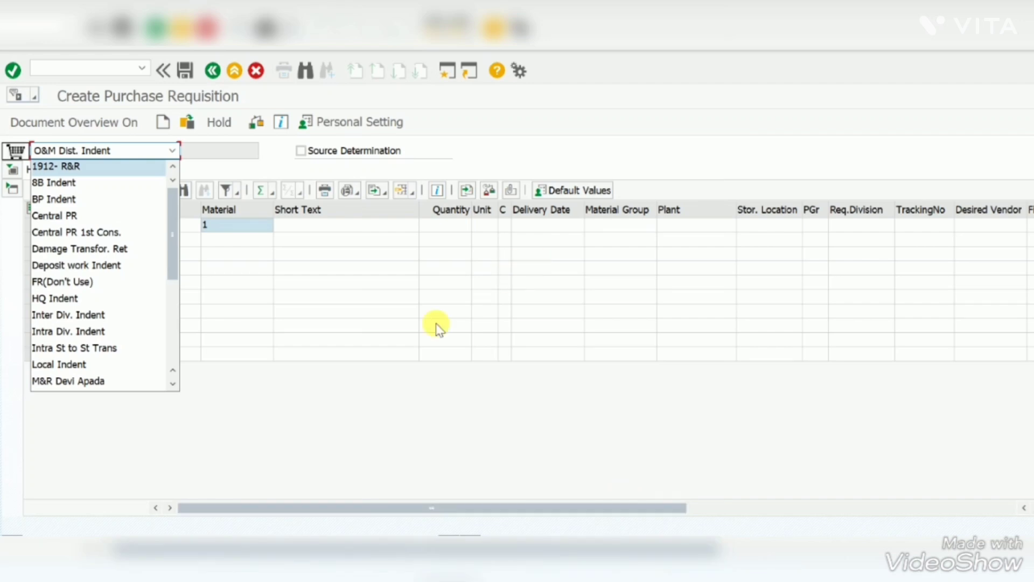
left_click(366, 415)
type("13")
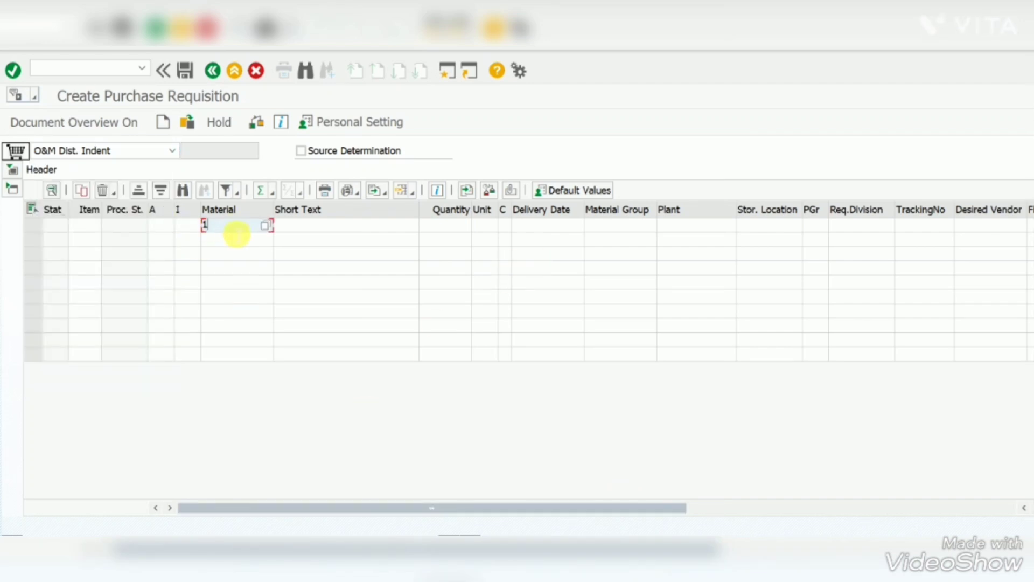
type("00000653")
key("Tab")
key("Tab")
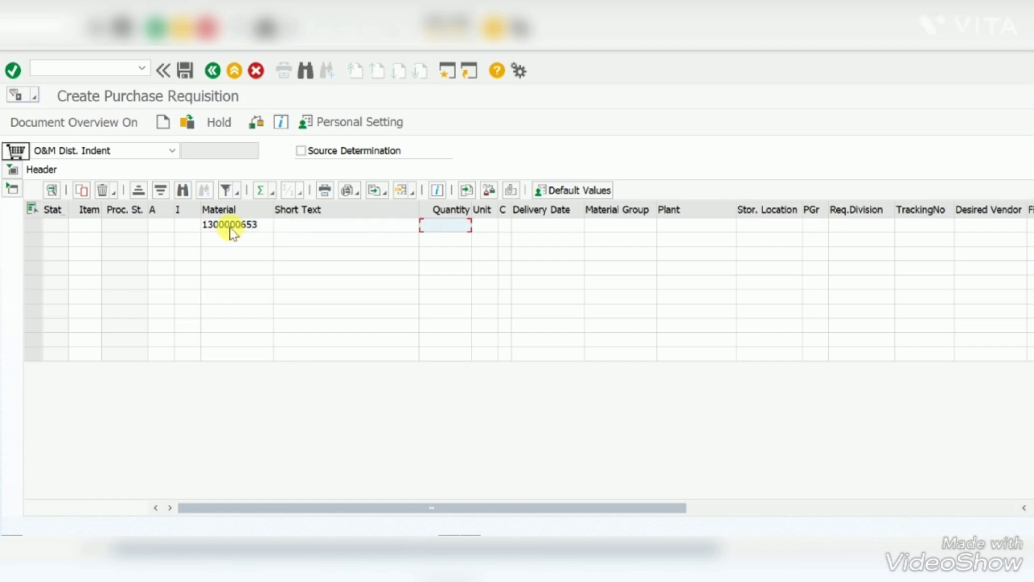
Set the first item's quantity to 100 and its plant to d231.
type("100")
key("Tab")
key("Tab")
key("Tab")
key("Tab")
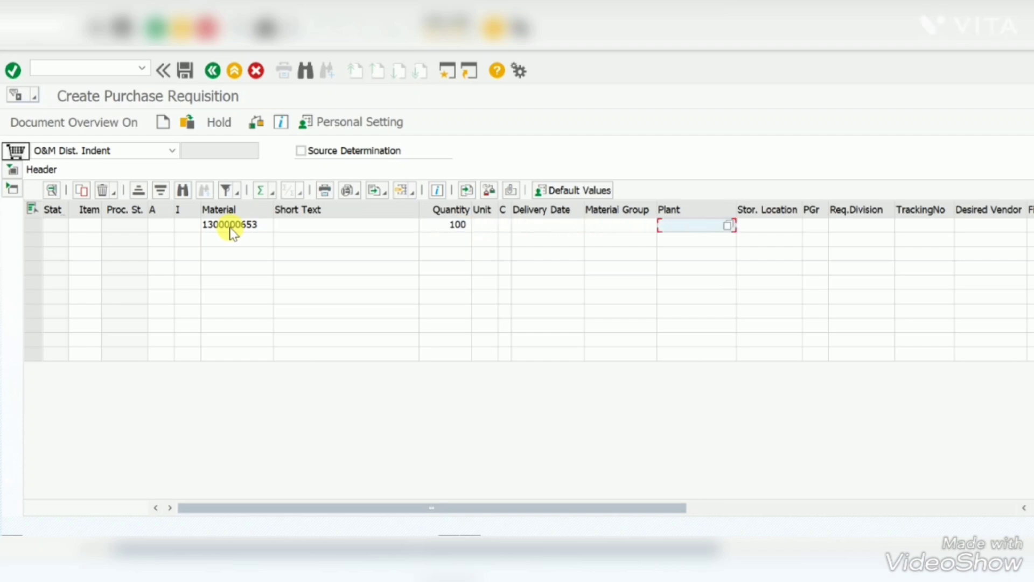
type("d231")
key("Tab")
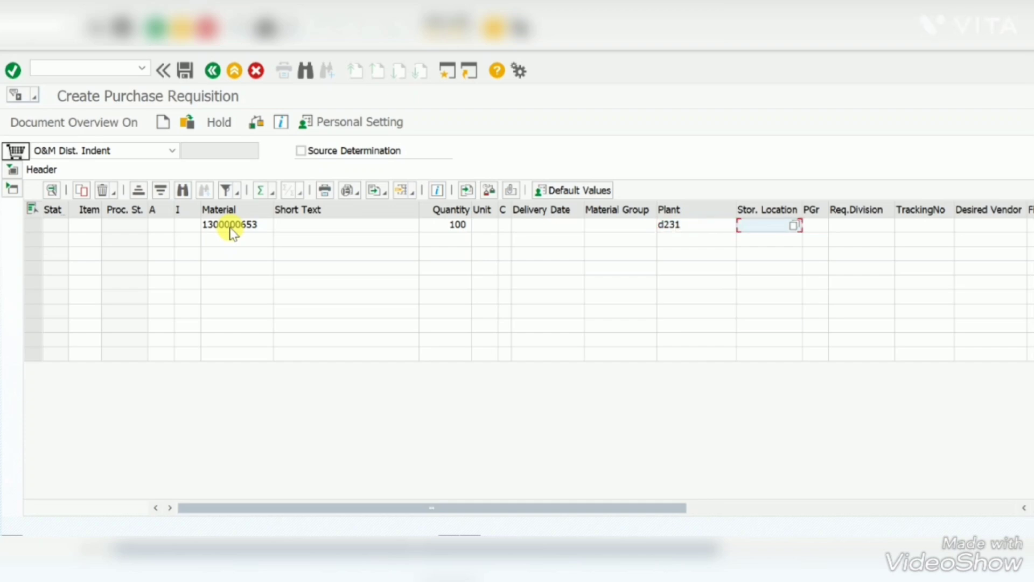
Set the item's storage location to je08 and its purchasing group to d1c.
type("e08")
key("Tab")
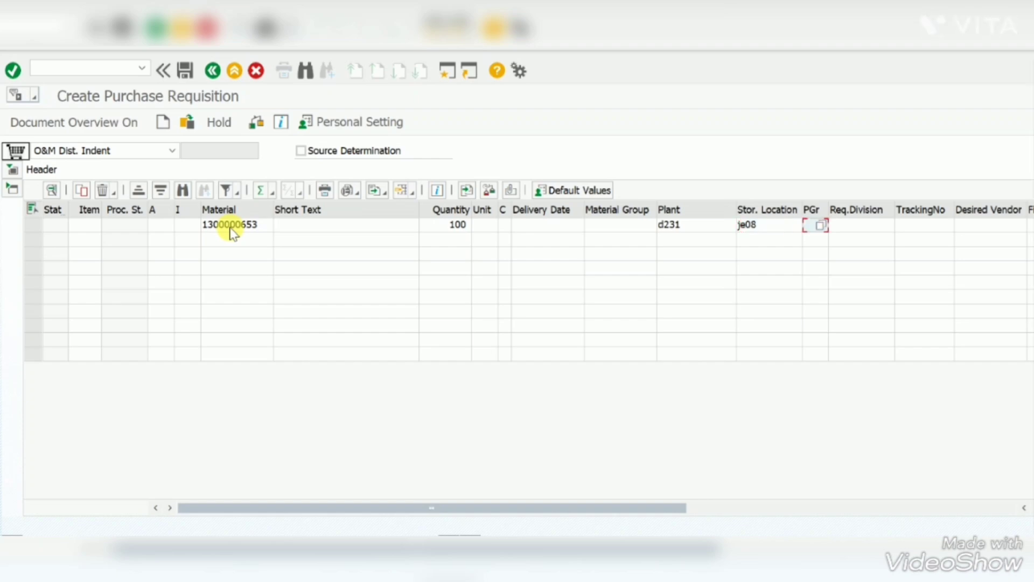
type("1d")
key("Tab")
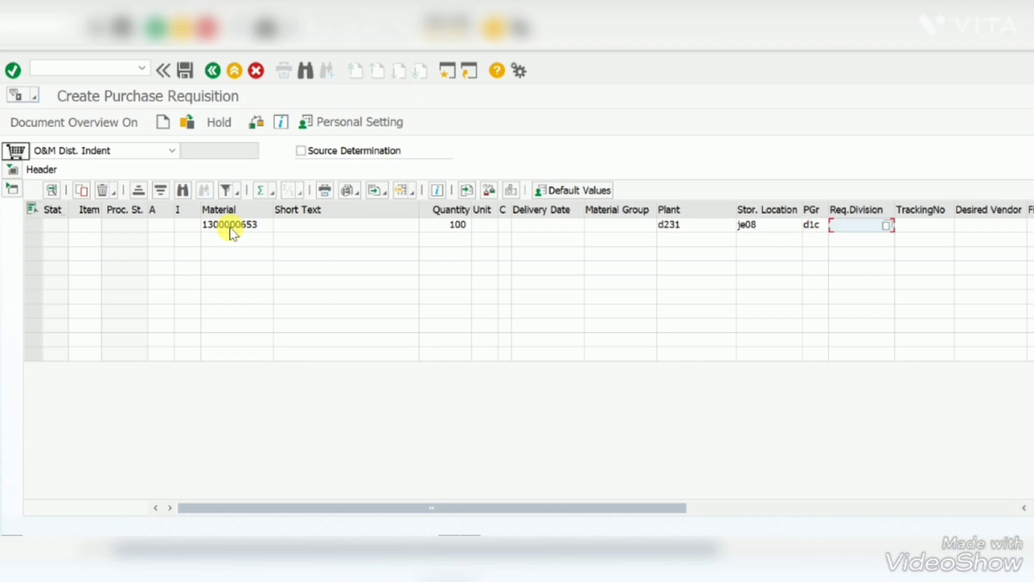
Set the item's requesting division to d231 and its tracking number to je08.
type("d231")
key("Tab")
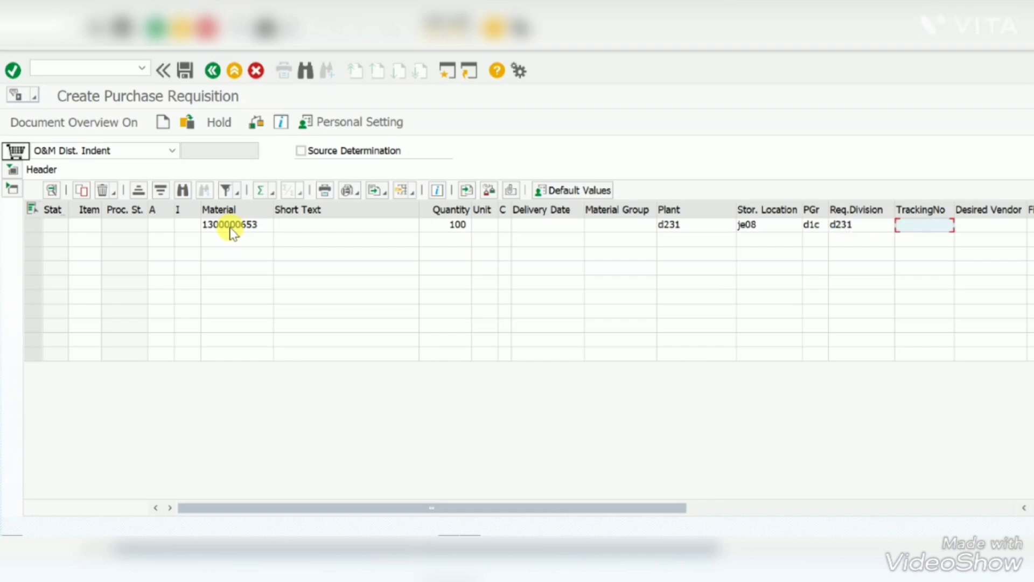
type("je08")
key("Tab")
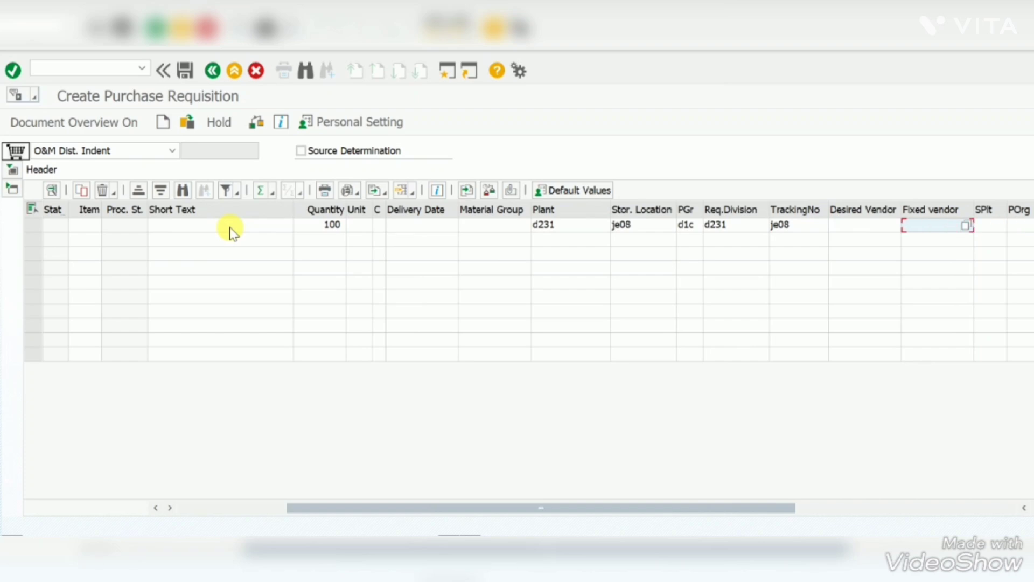
key("Tab")
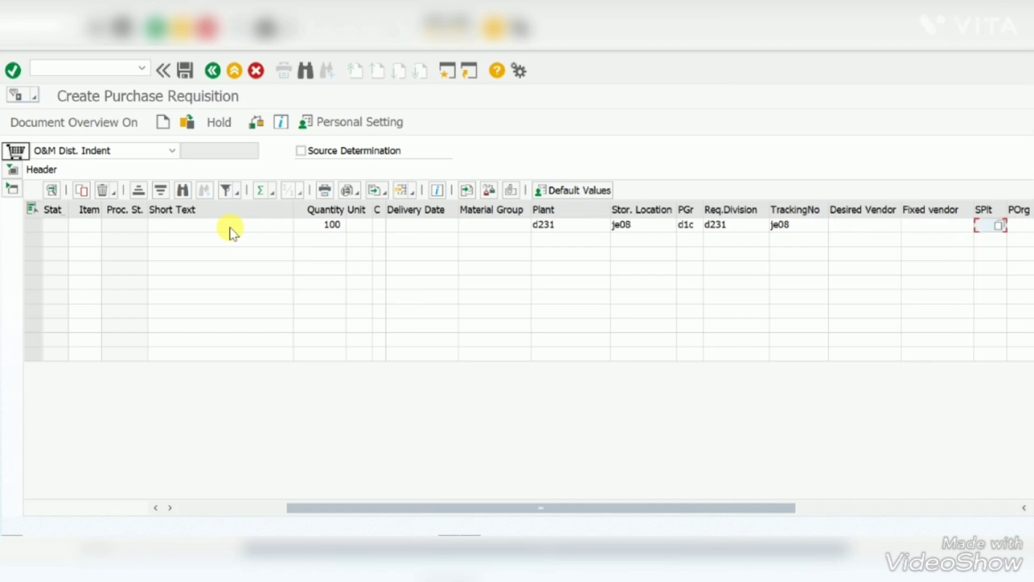
Enter dt23 as the item's supplying plant.
type("dt")
type("2")
type("3")
Switch to the Display Warehouse Stocks of Material window and look up plants matching dt23.
left_click(842, 484)
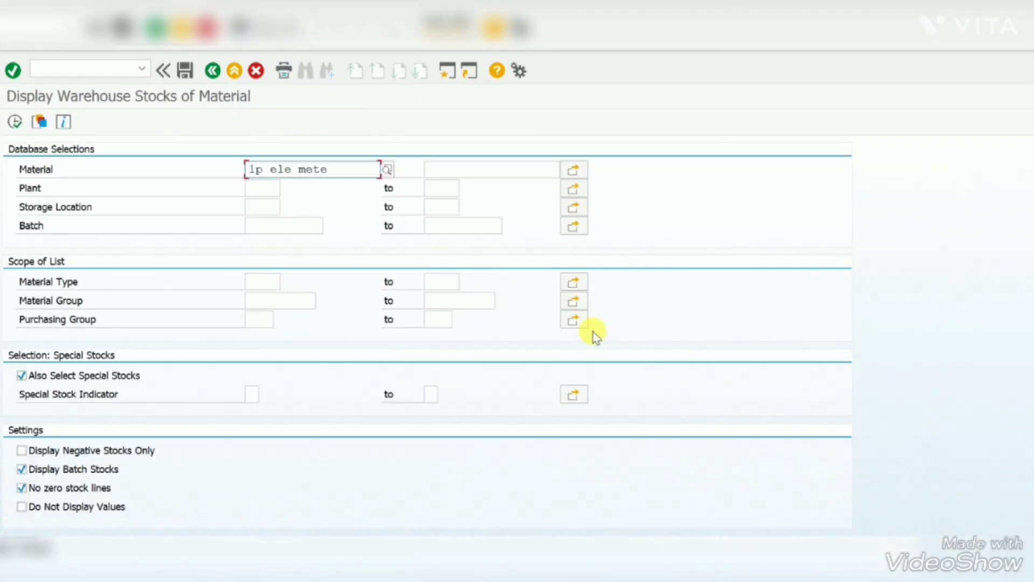
left_click(260, 189)
type("d")
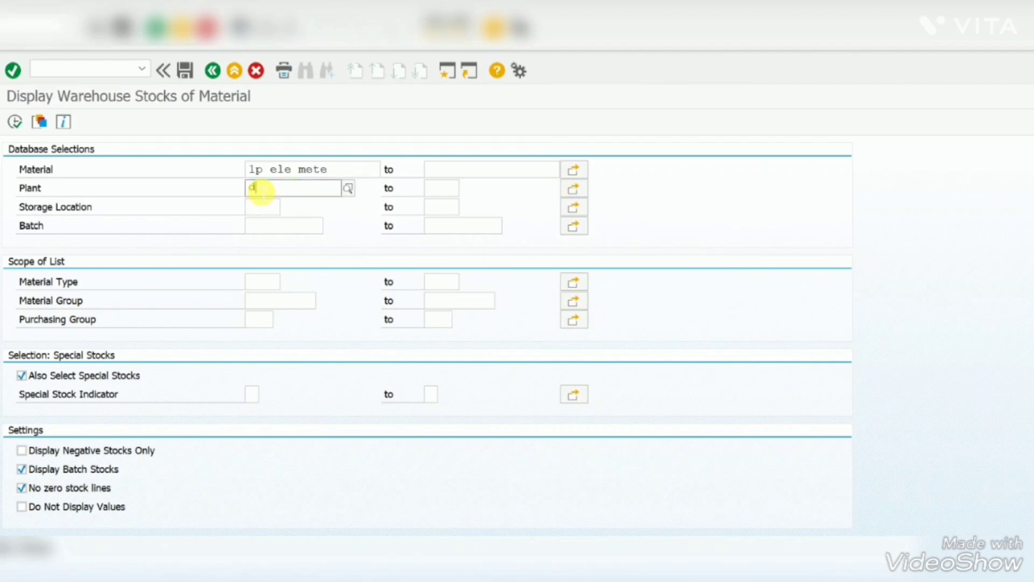
type("t23")
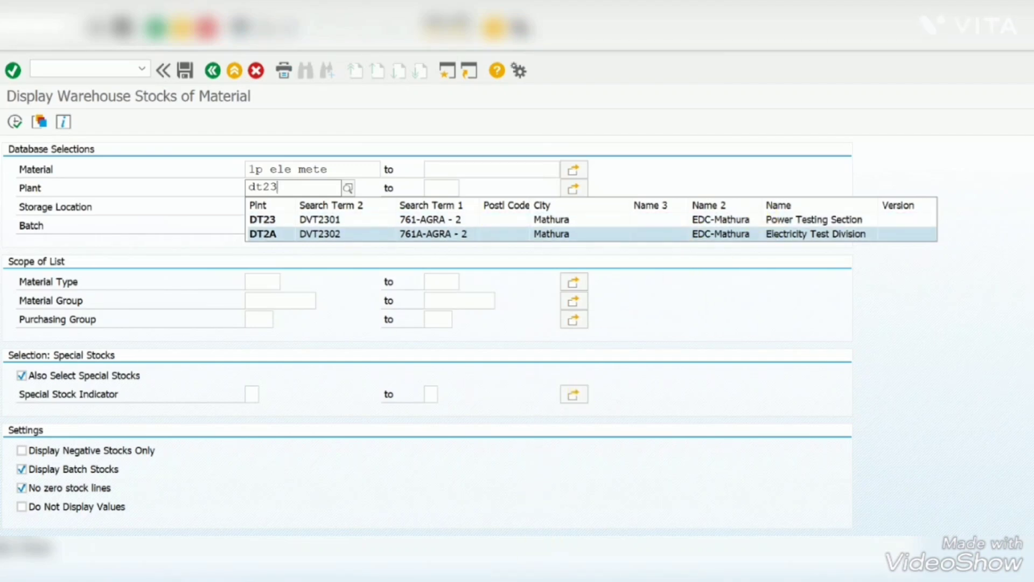
Return to Create Purchase Requisition, correct the item's supplying plant to dt23, and set its item category to u.
left_click(646, 498)
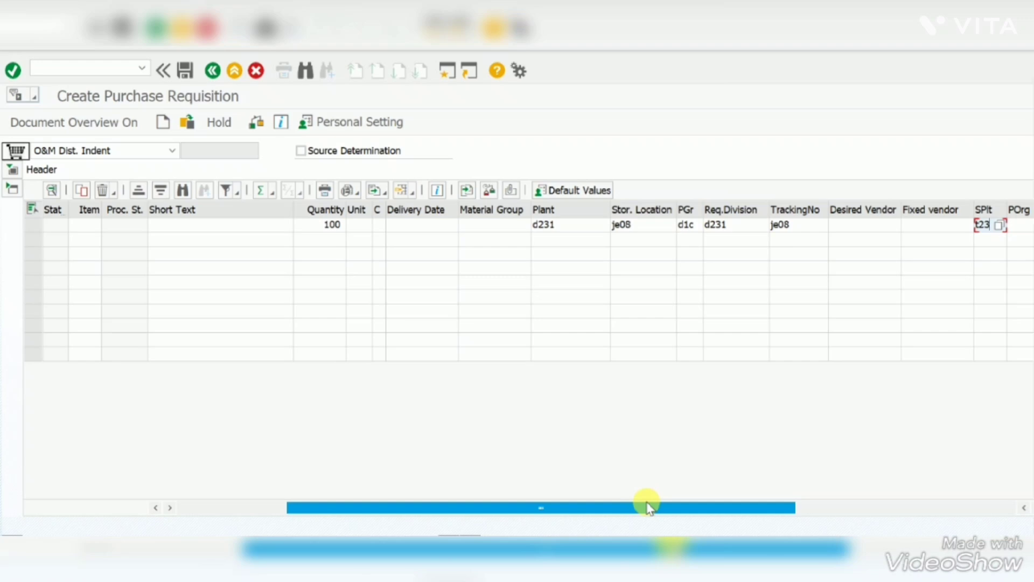
type("d")
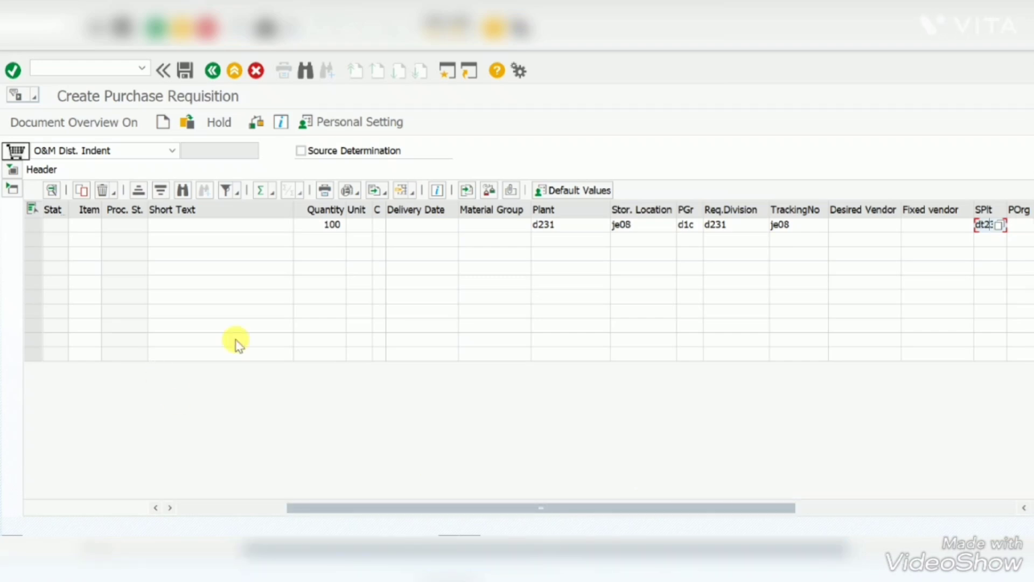
left_click(237, 226)
key("shift+Tab")
key("shift+Tab")
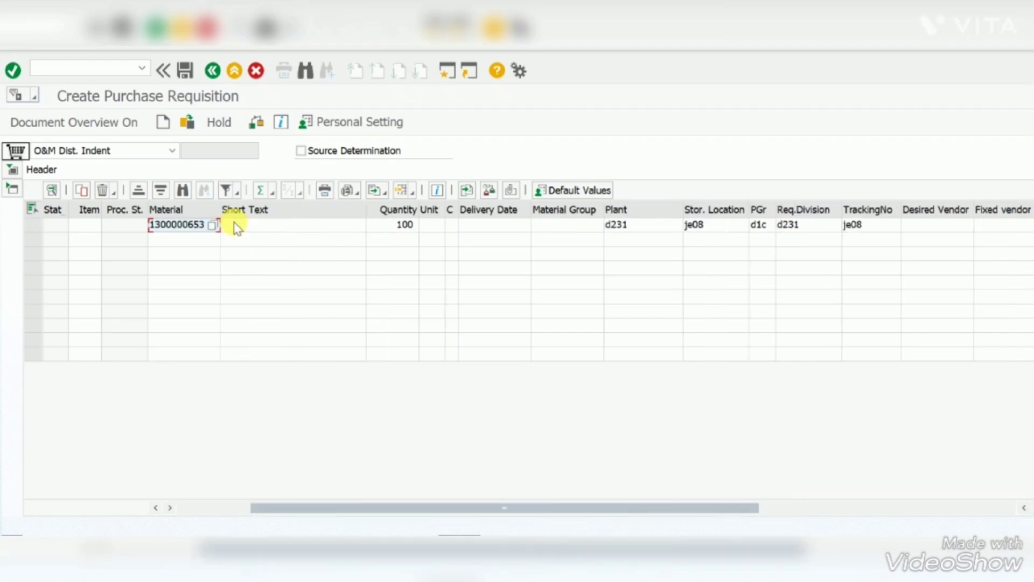
type("u")
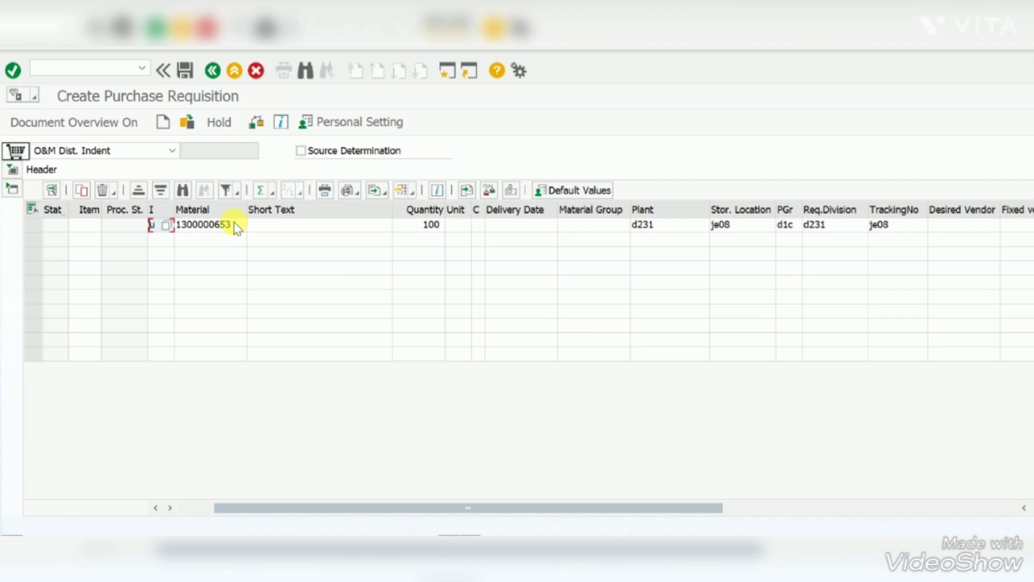
key("Tab")
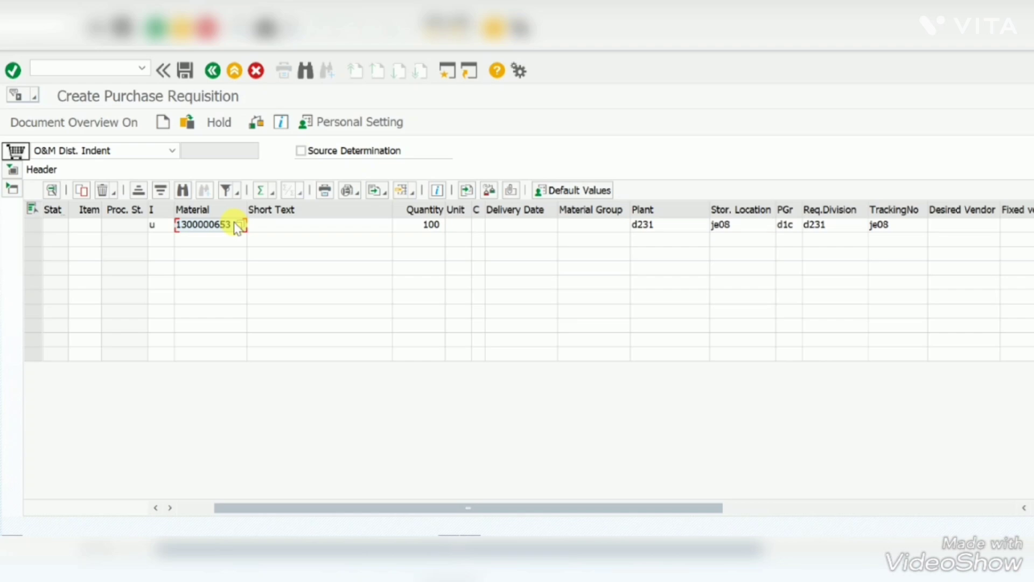
key("Return")
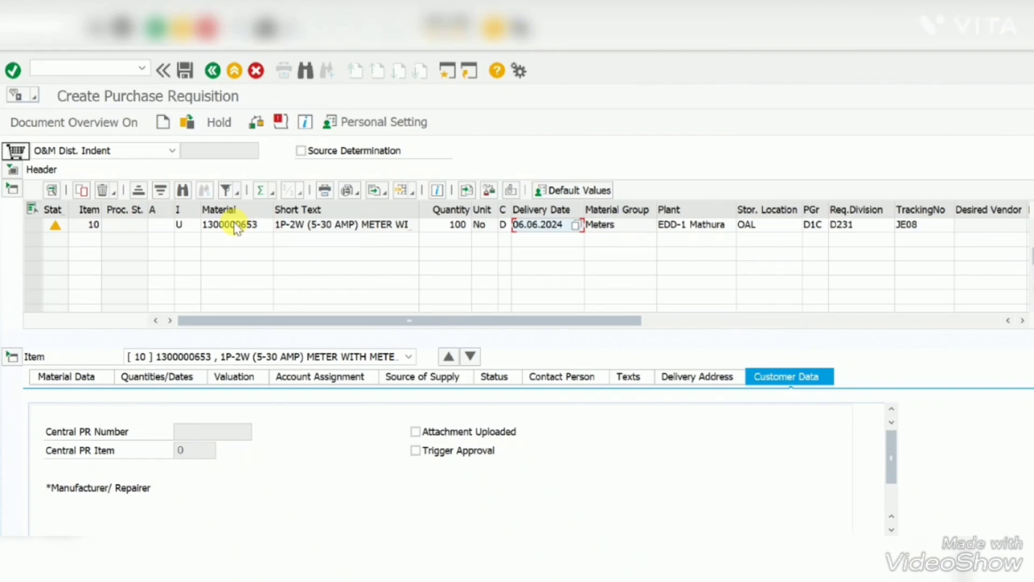
Enable Attachment Uploaded and Trigger Approval in the item's customer data and check the requisition.
left_click(427, 431)
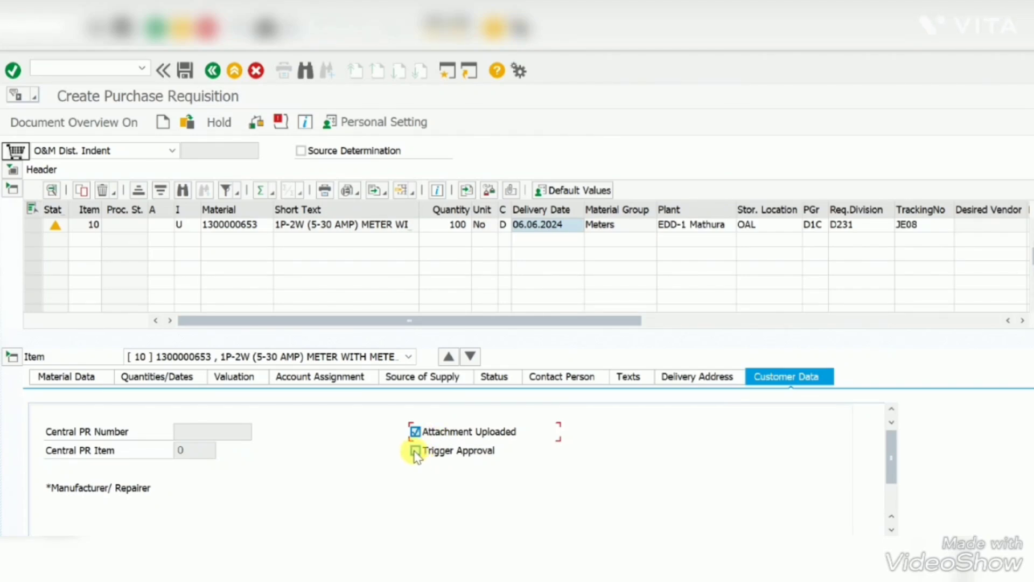
left_click(415, 453)
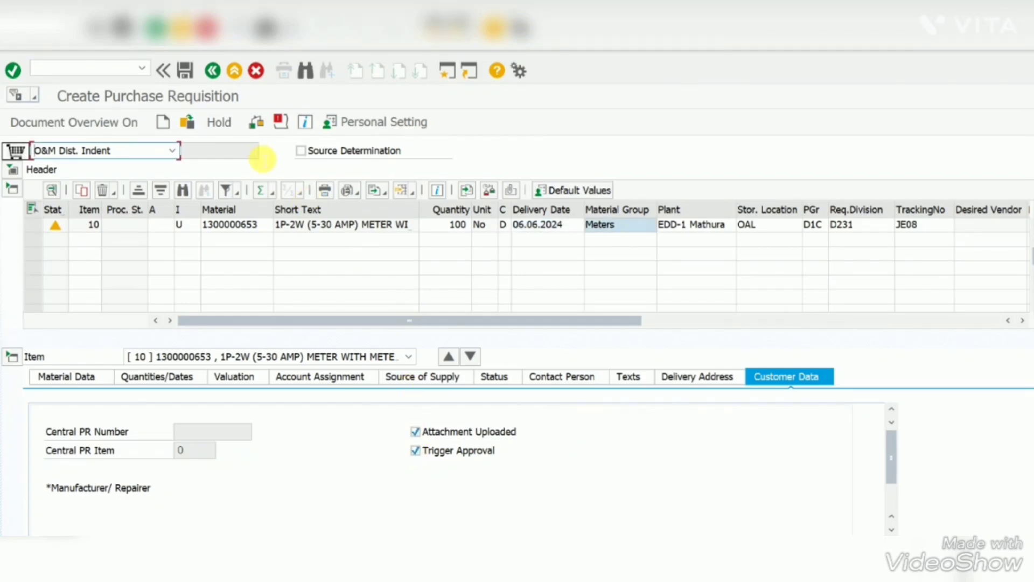
left_click(259, 119)
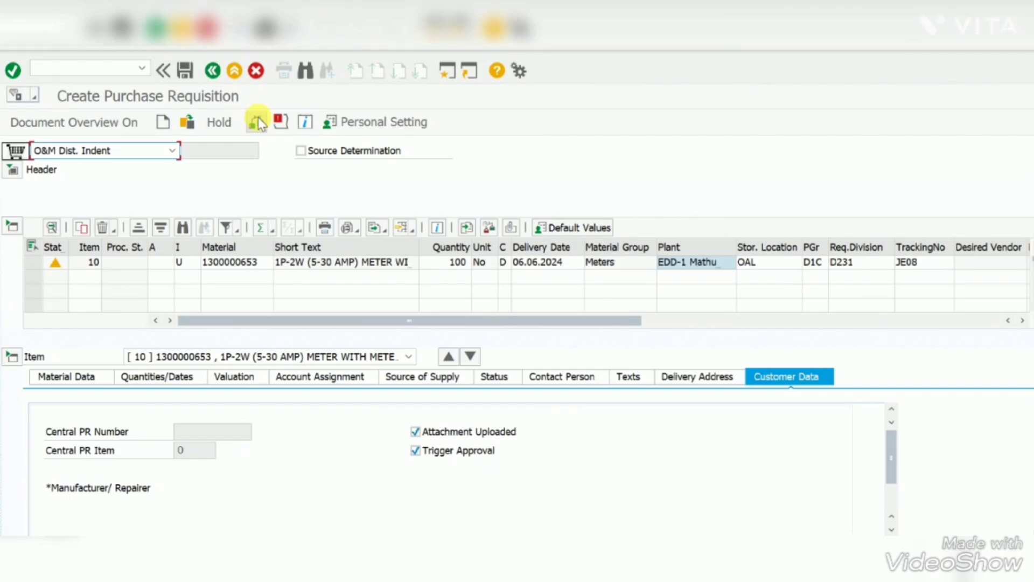
mouse_move(690, 576)
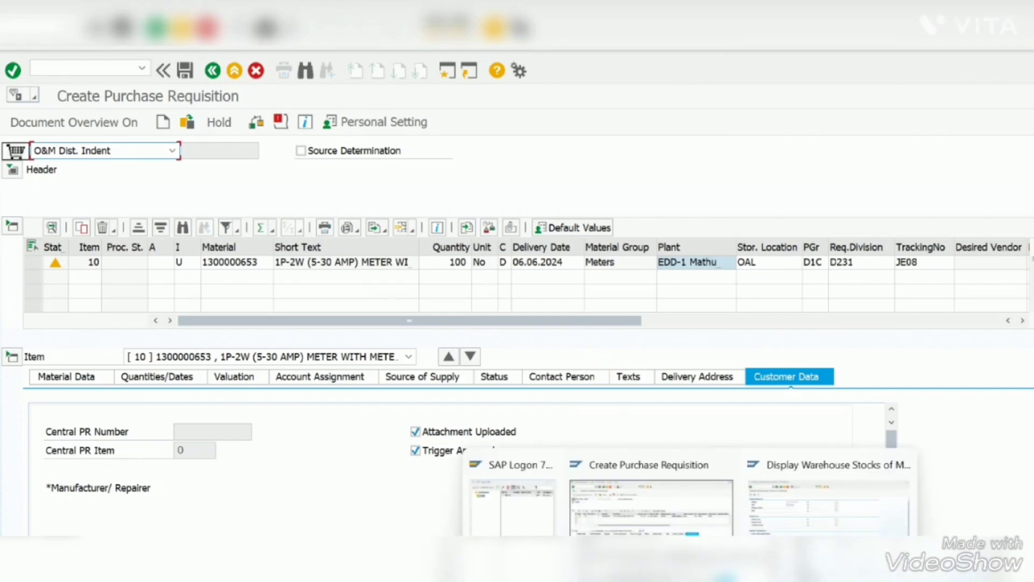
left_click(830, 498)
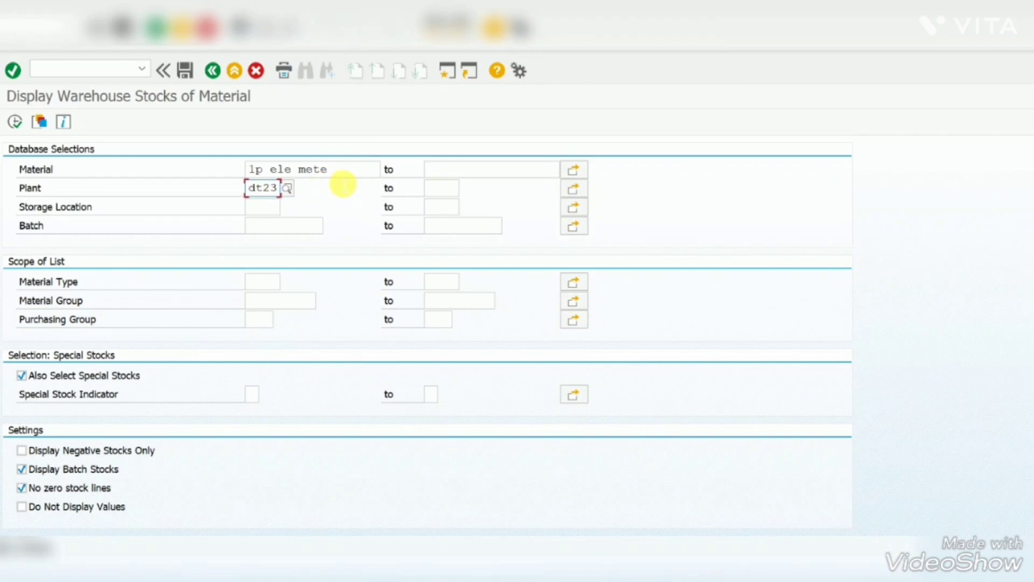
left_click_drag(343, 171, 169, 139)
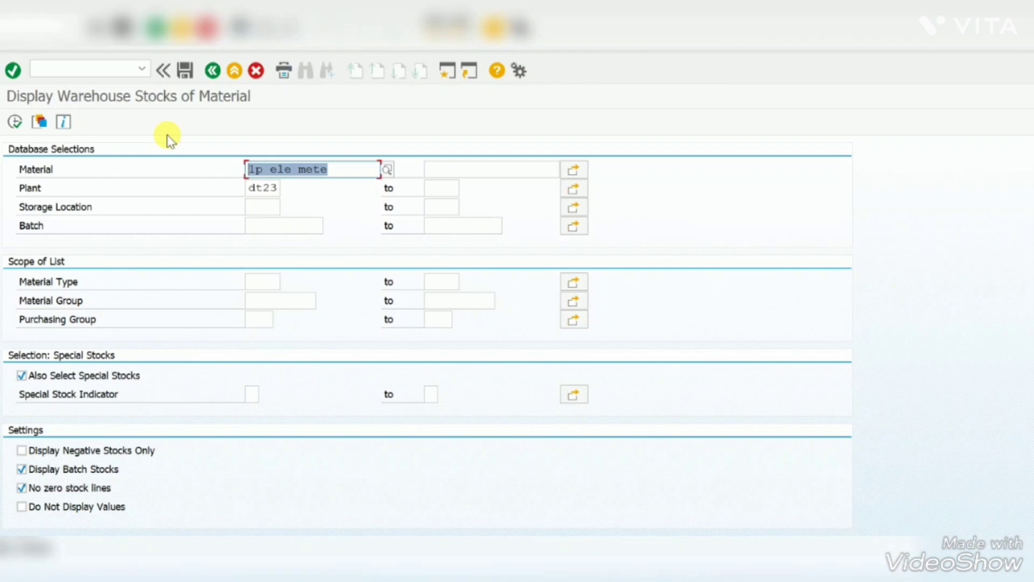
type("poli")
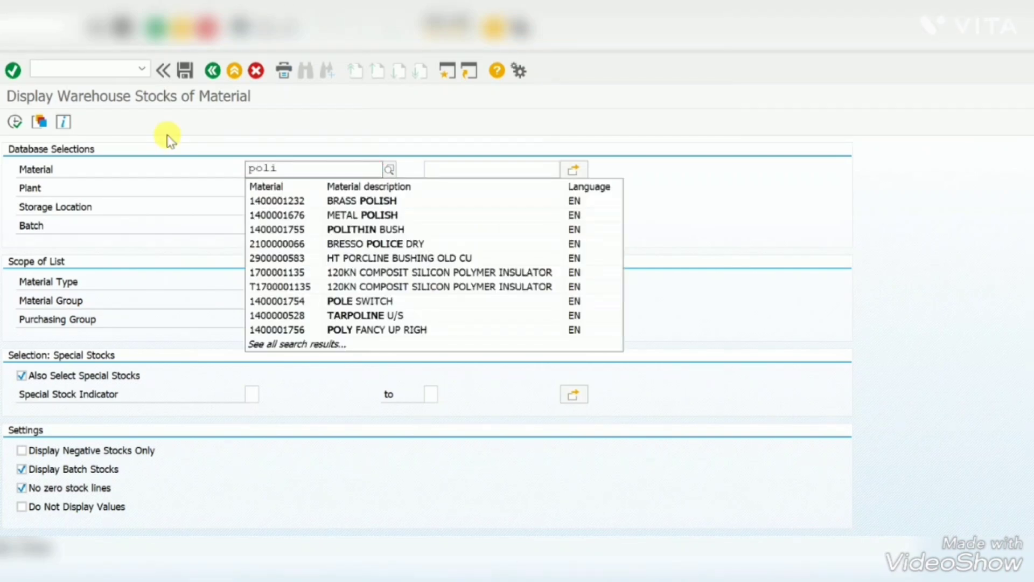
key("BackSpace")
type("y")
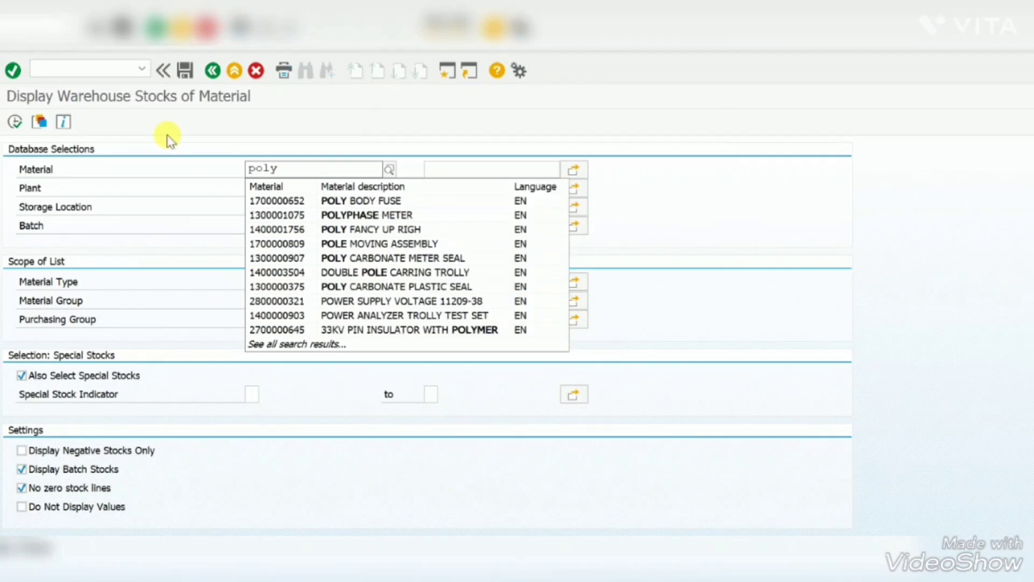
left_click(349, 260)
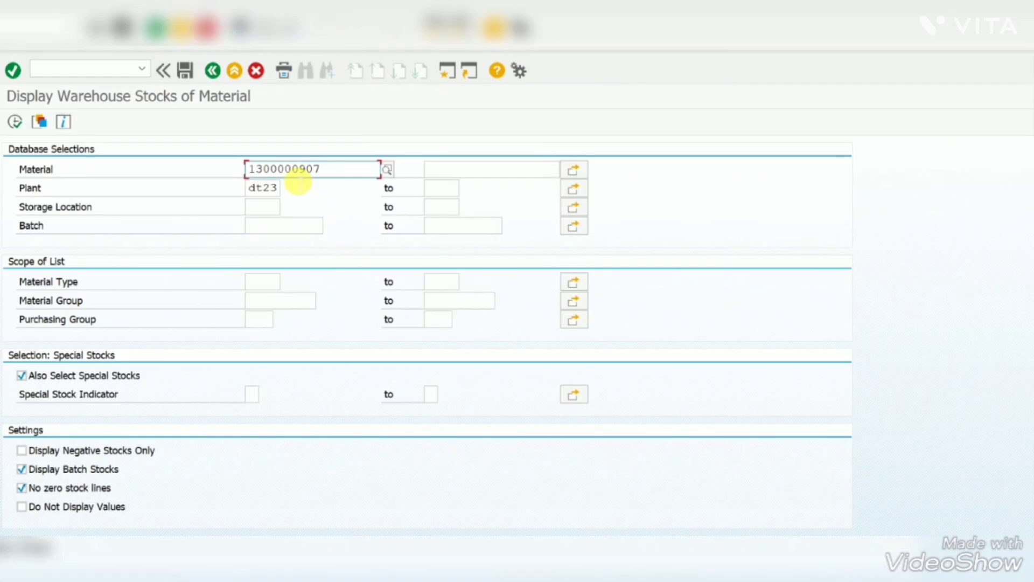
left_click(295, 177)
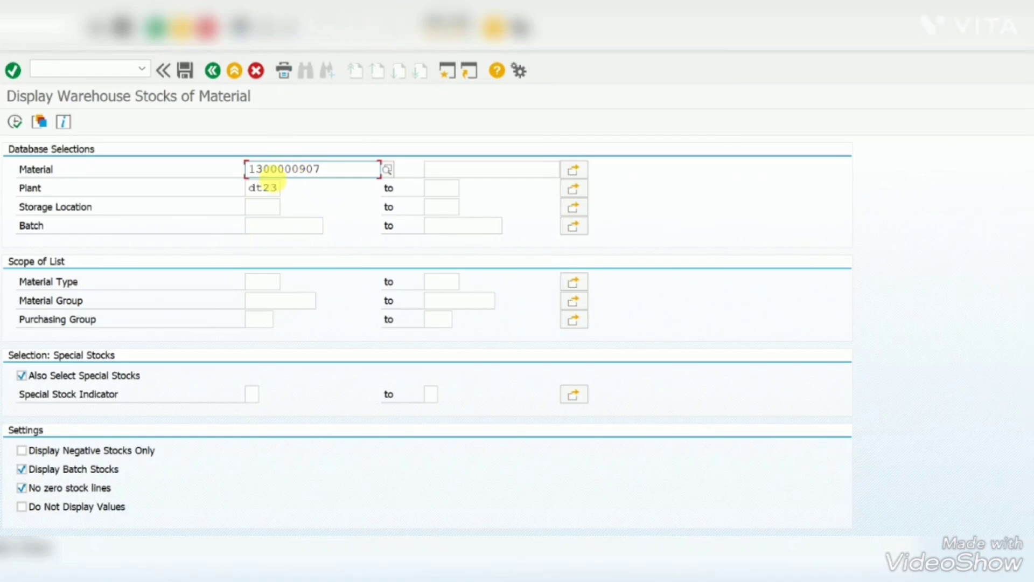
double_click(286, 169)
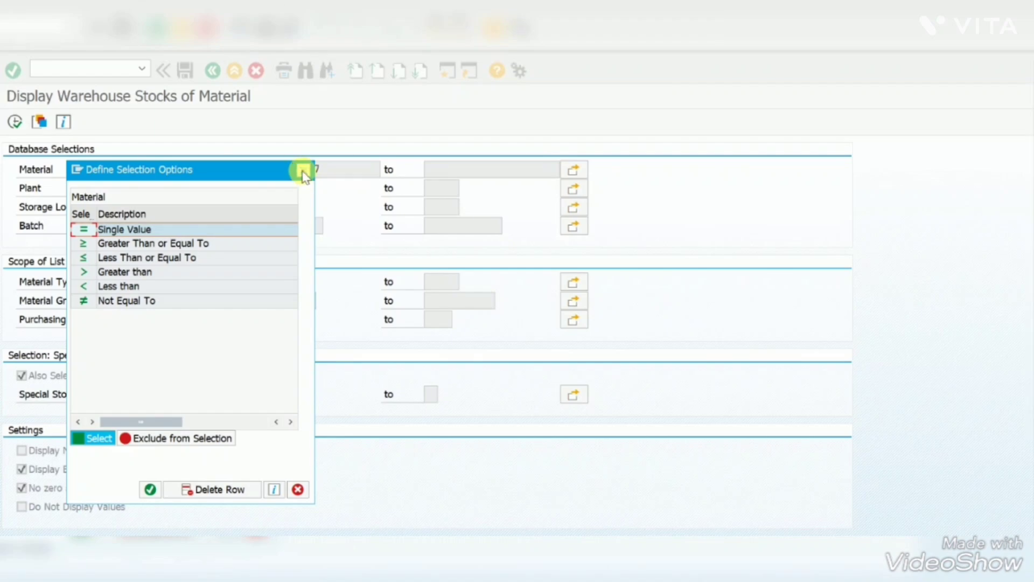
left_click(304, 174)
left_click_drag(323, 169, 252, 172)
left_click(254, 173)
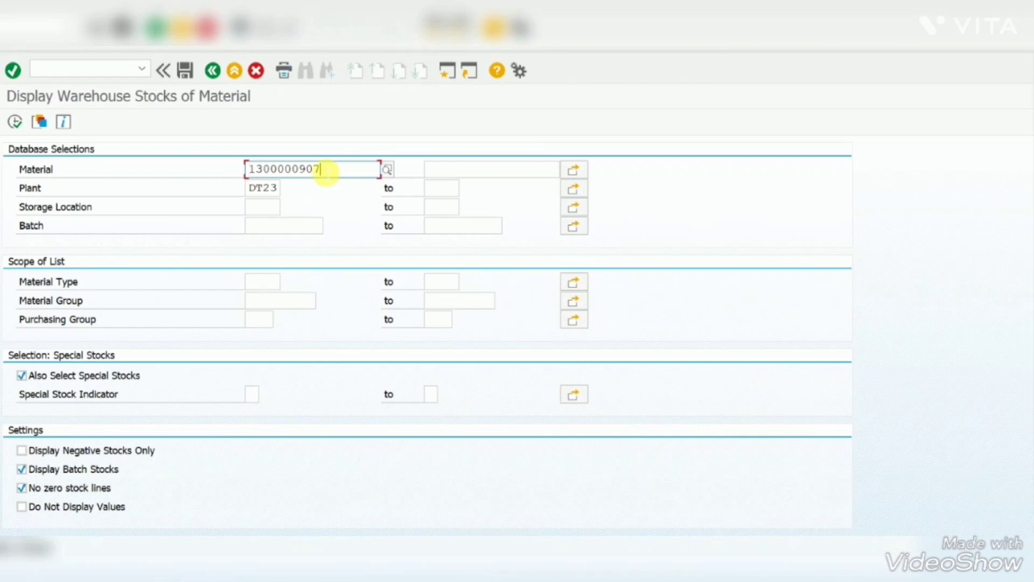
left_click_drag(341, 169, 249, 175)
key("ctrl+c")
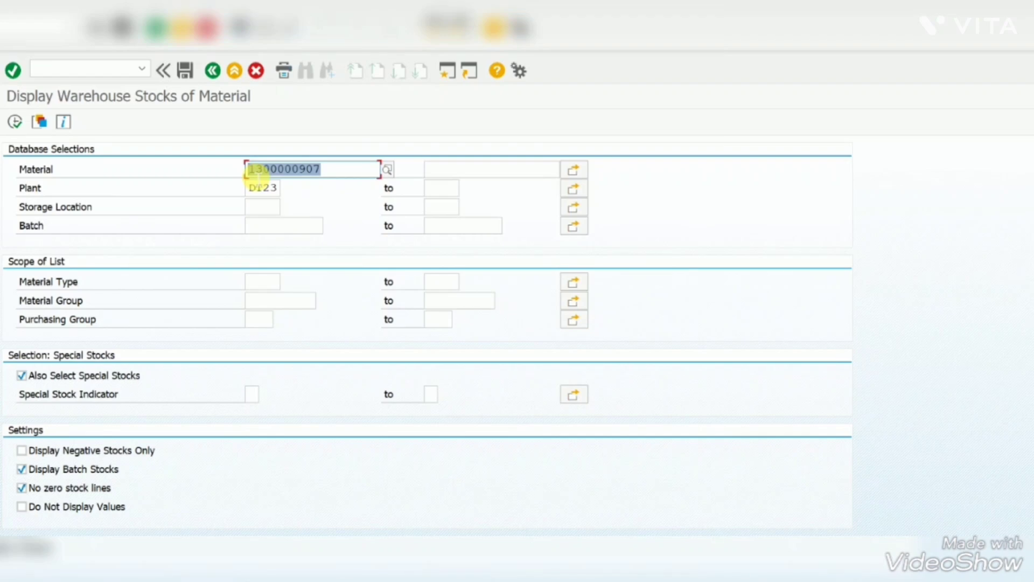
left_click(251, 173)
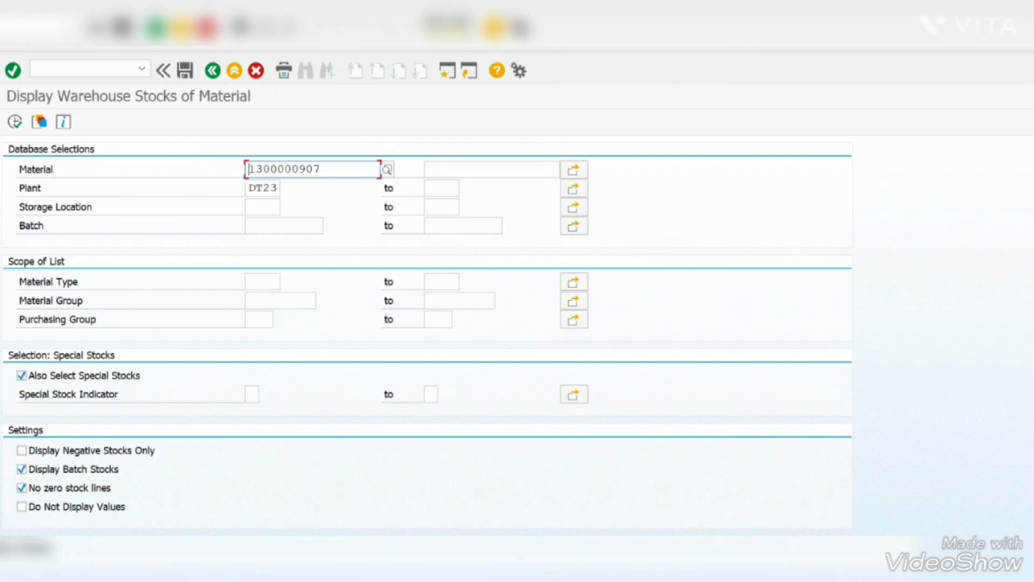
left_click(690, 504)
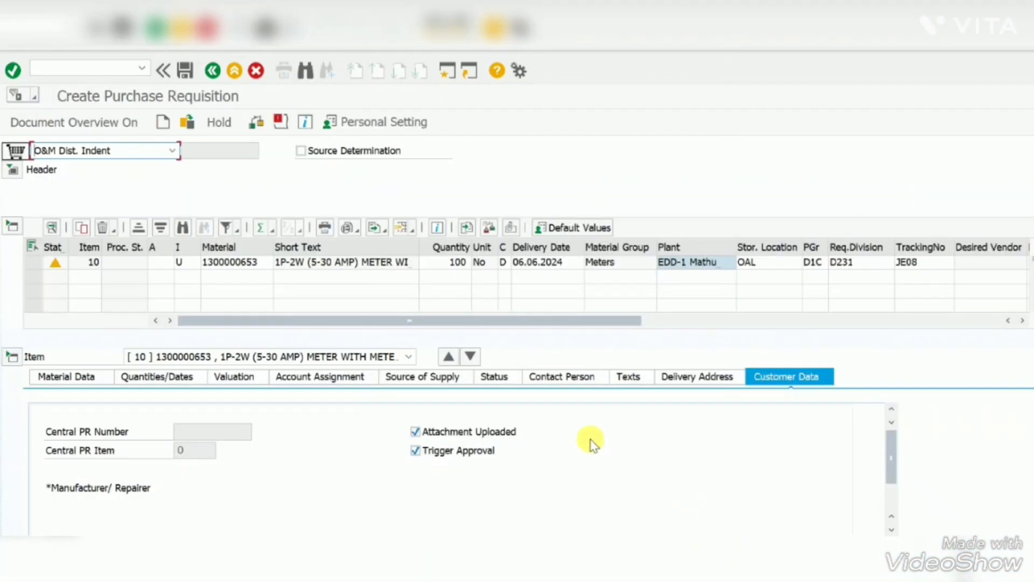
left_click(249, 277)
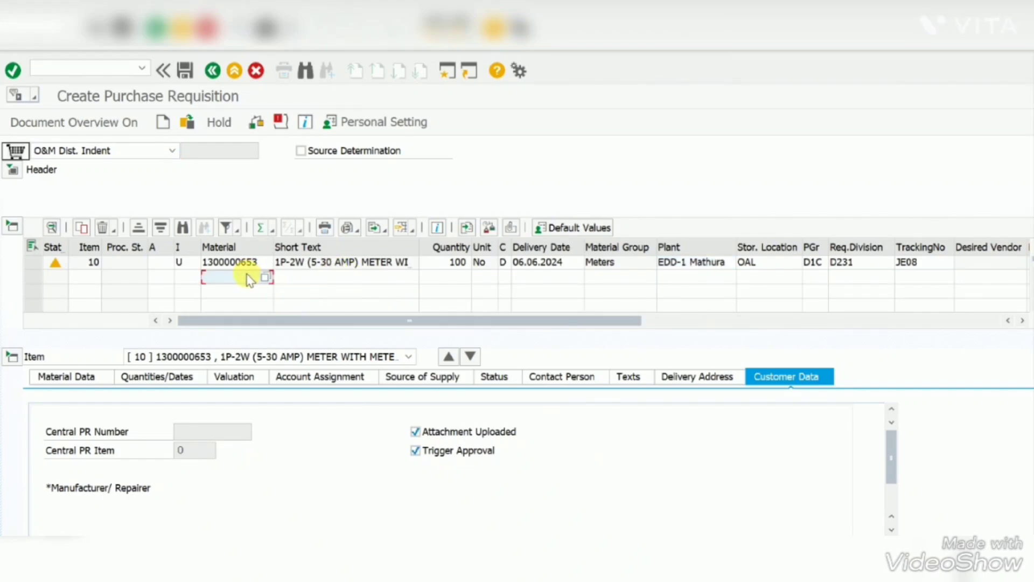
key("ctrl+v")
left_click(296, 277)
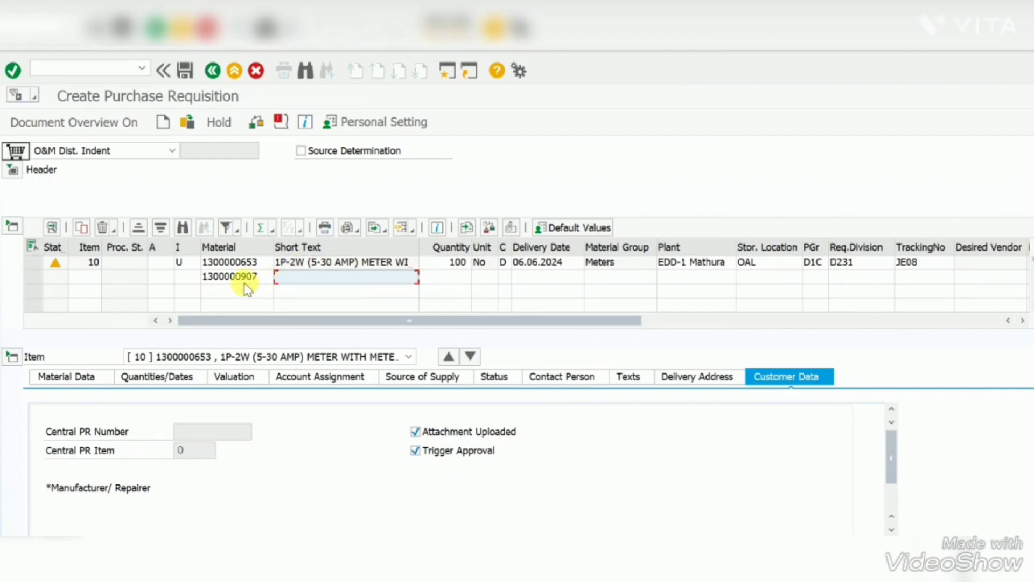
left_click(193, 277)
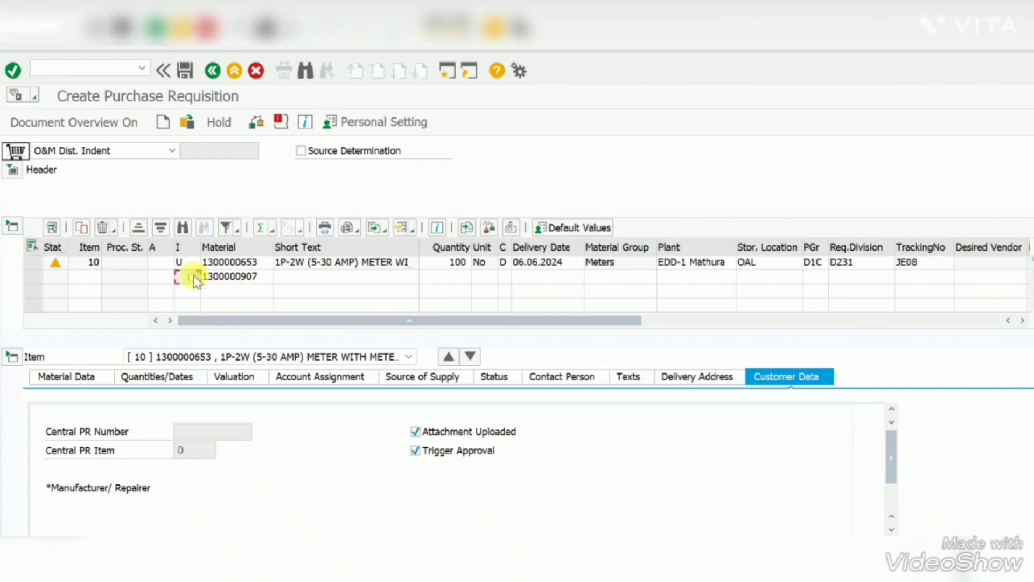
type("u")
left_click(224, 292)
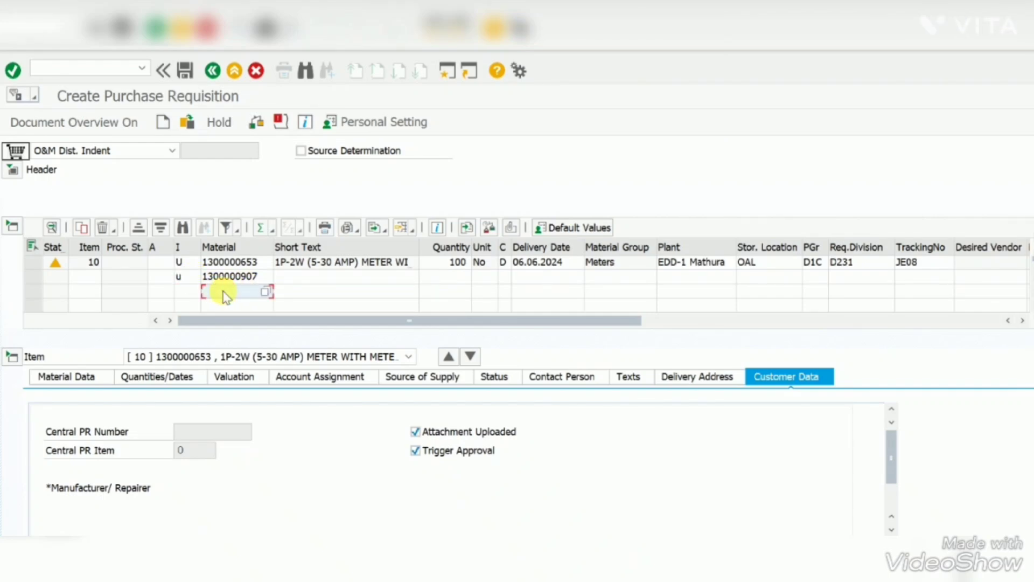
left_click(187, 280)
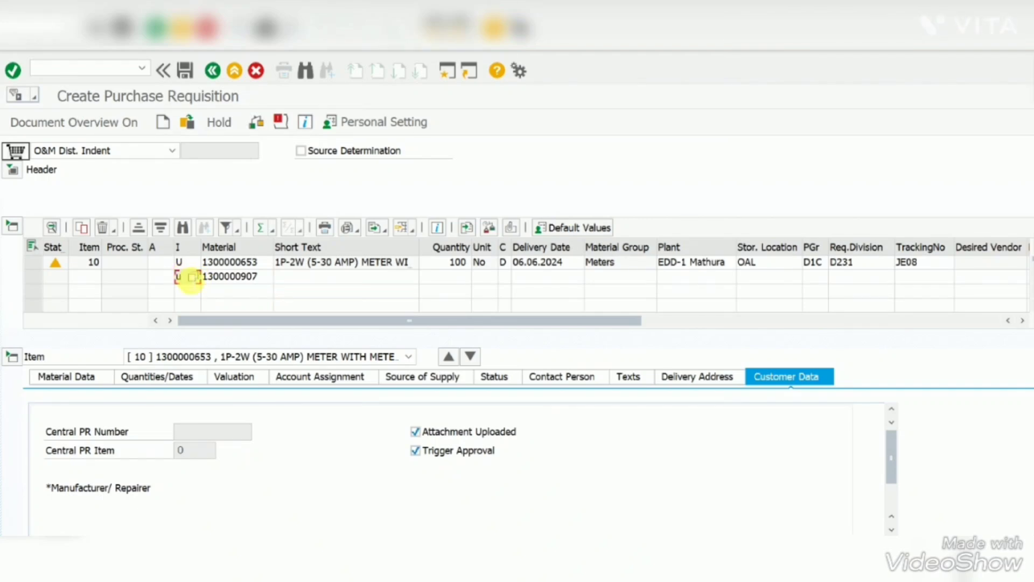
key("Caps_Lock")
type("U")
Set the second item's quantity to 100 and its plant to D231.
key("Tab")
key("Tab")
key("Tab")
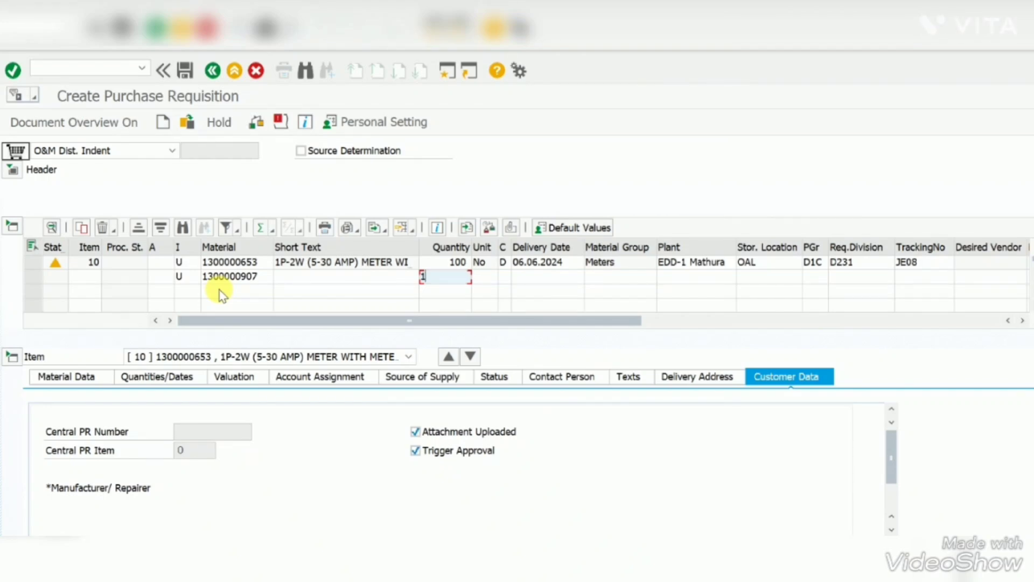
type("100")
key("Tab")
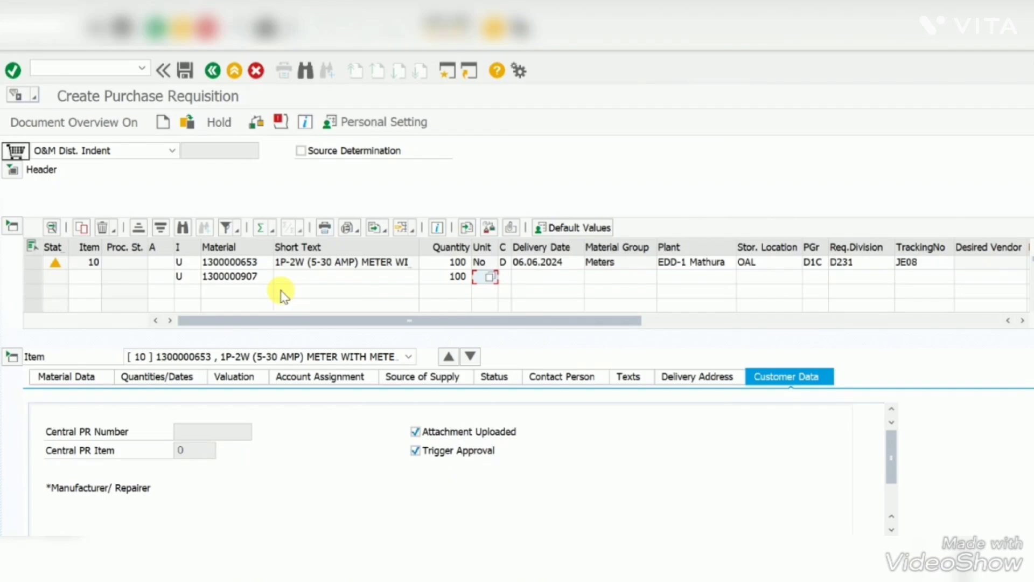
key("Tab")
key("Tab")
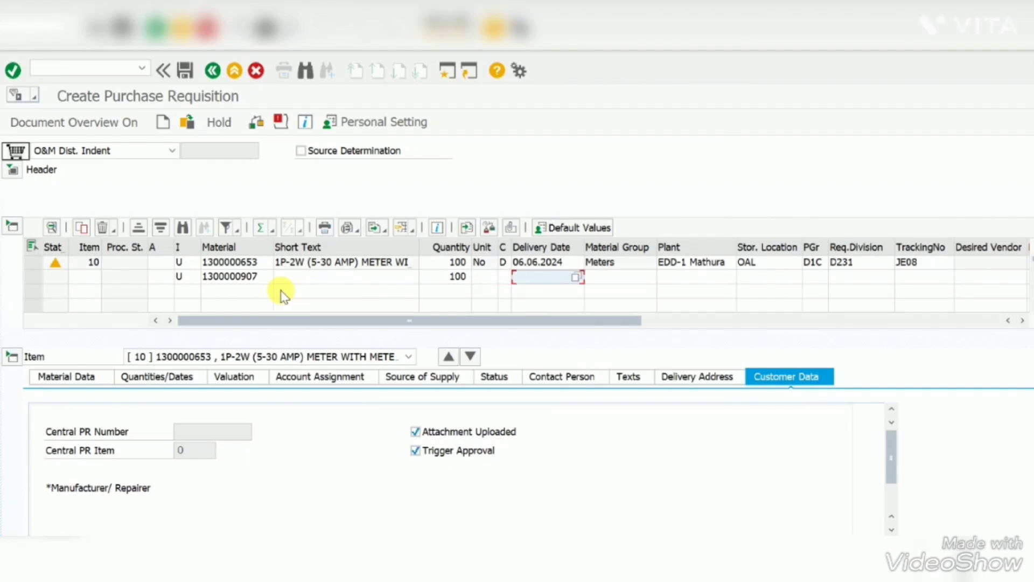
key("Tab")
key("Tab")
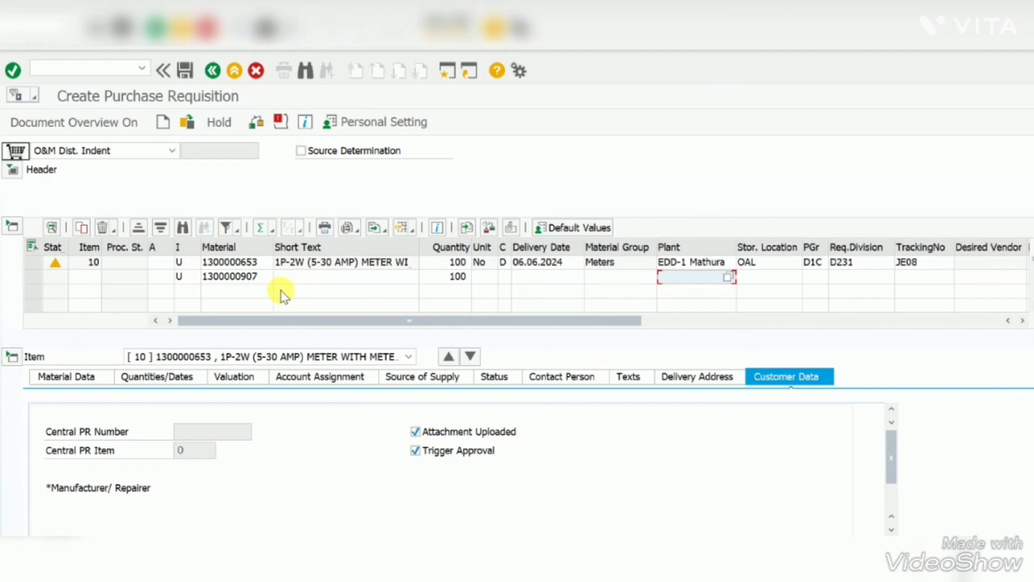
type("D231")
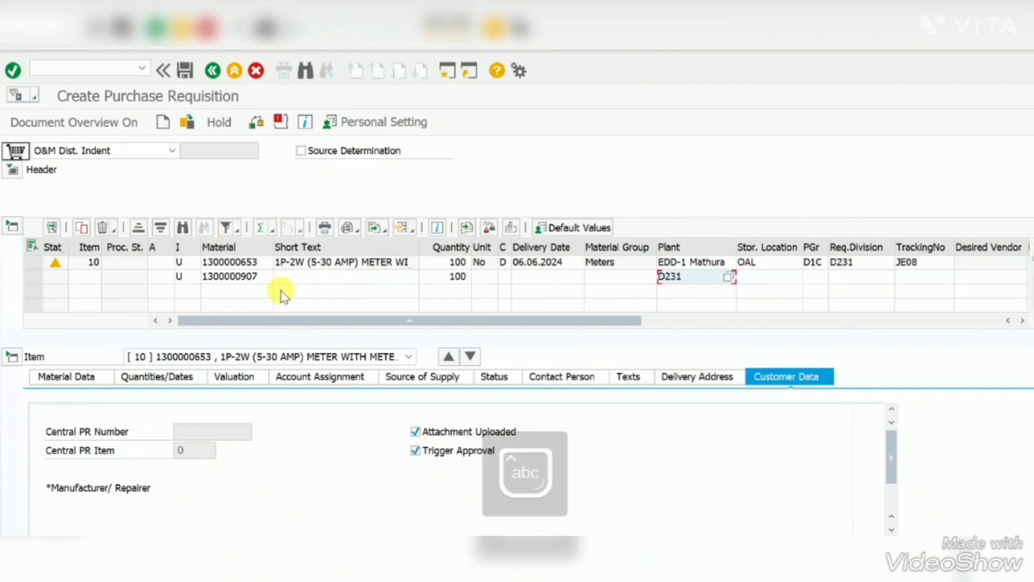
Set the second item's storage location to je08 and its purchasing group to d1c.
key("Tab")
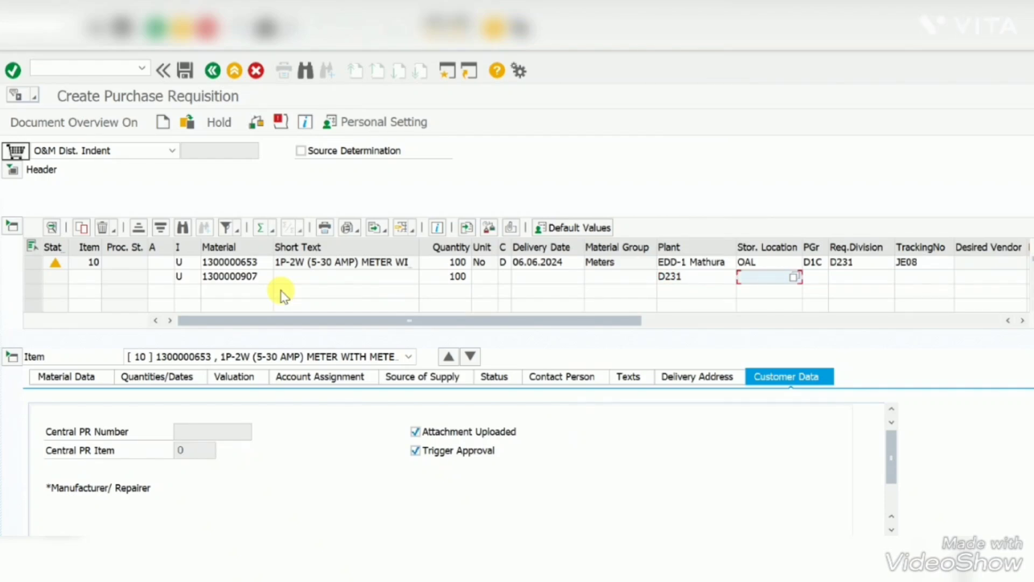
type("08")
key("Tab")
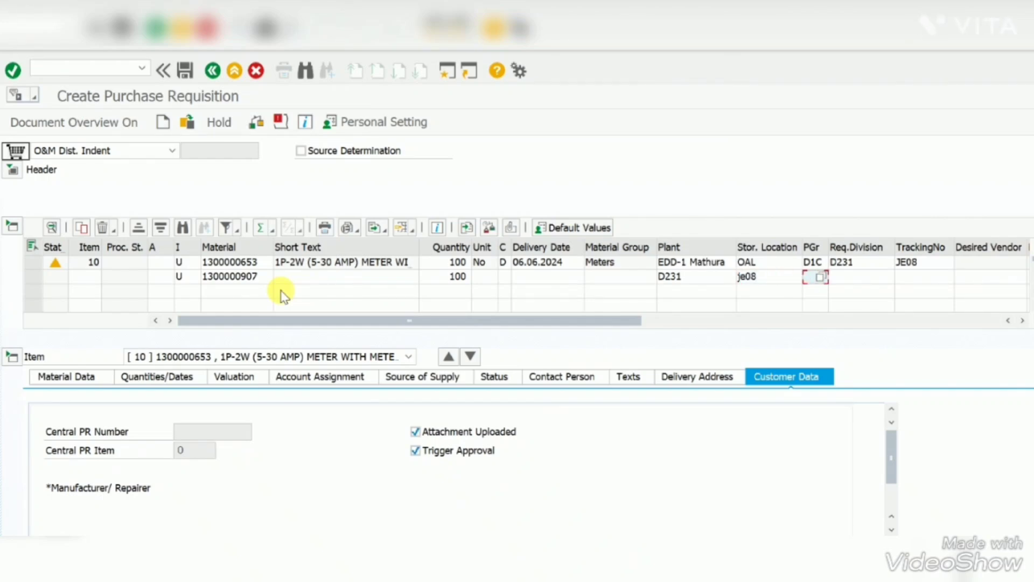
type("d1c")
key("Tab")
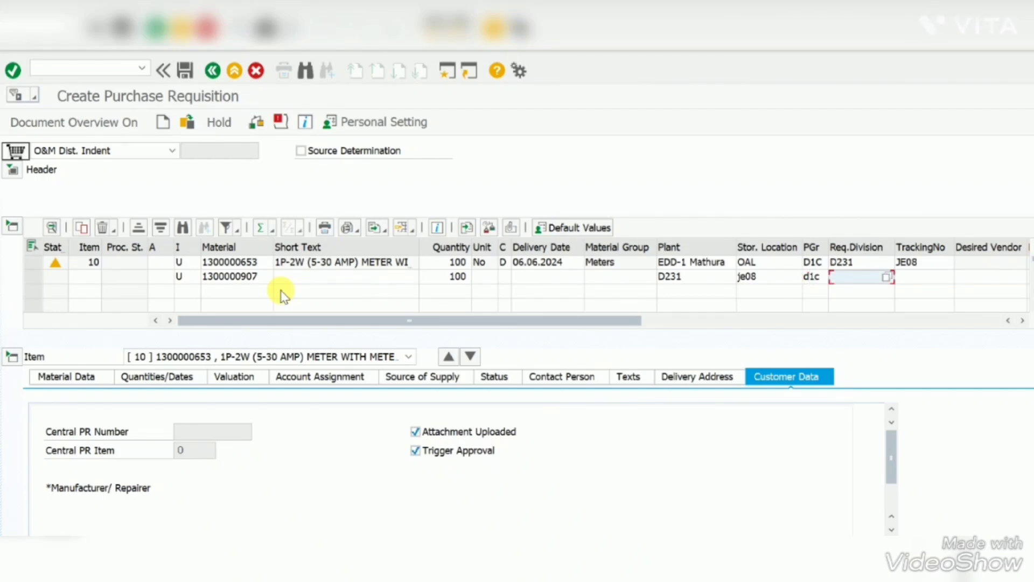
Set the second item's requesting division to d231 and its tracking number to je08.
type("d231")
key("Tab")
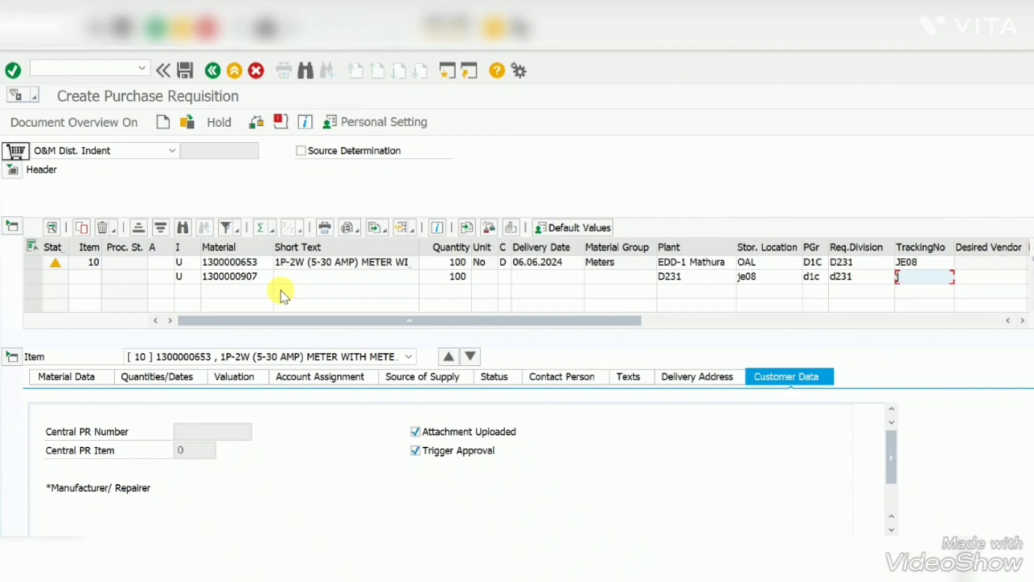
type("je08")
key("Tab")
key("Tab")
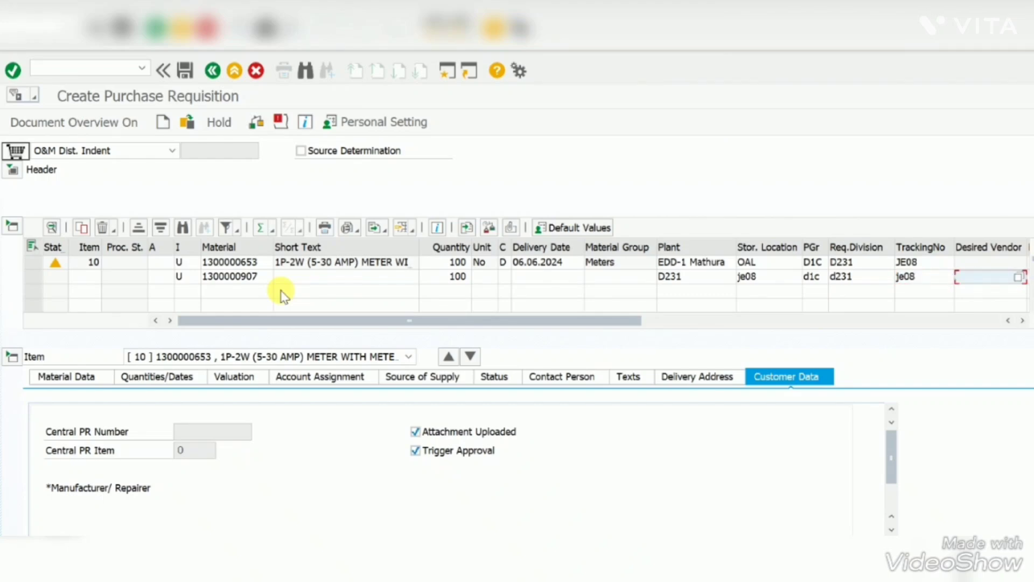
Set the second item's supplying plant to dt23, validate the line and mark its attachment as uploaded.
key("Tab")
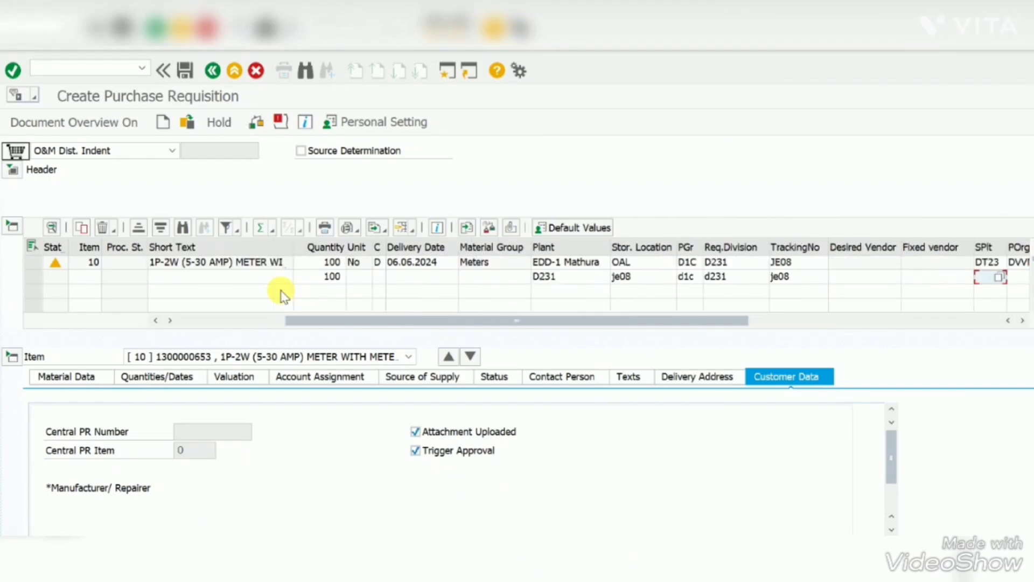
type("dt")
type("23")
key("Tab")
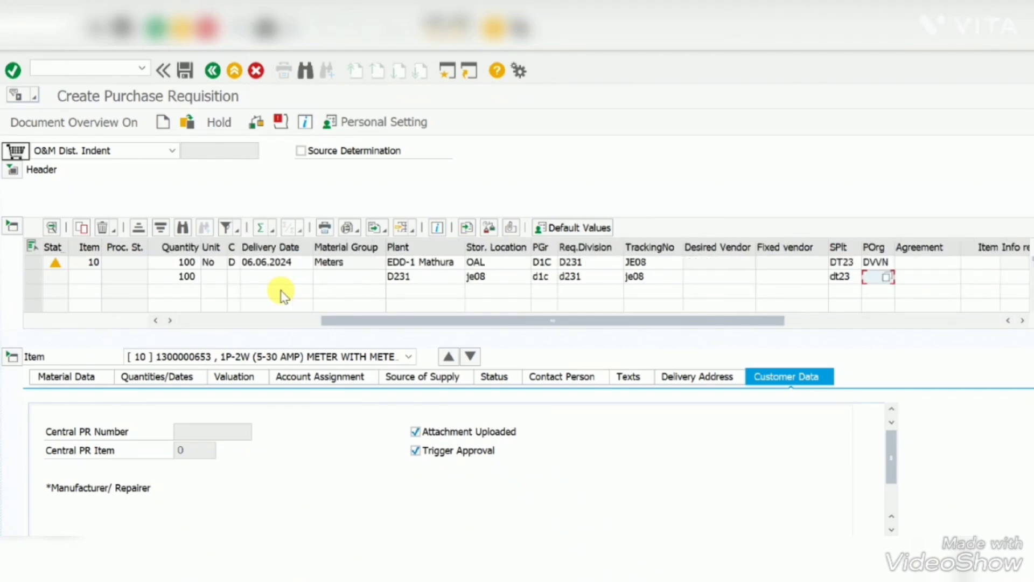
key("Return")
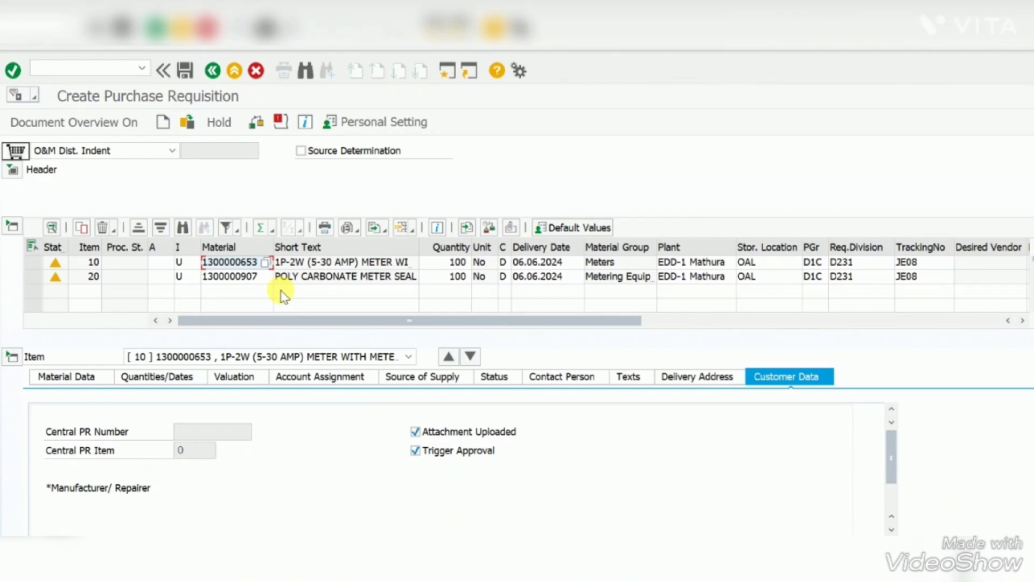
left_click(471, 357)
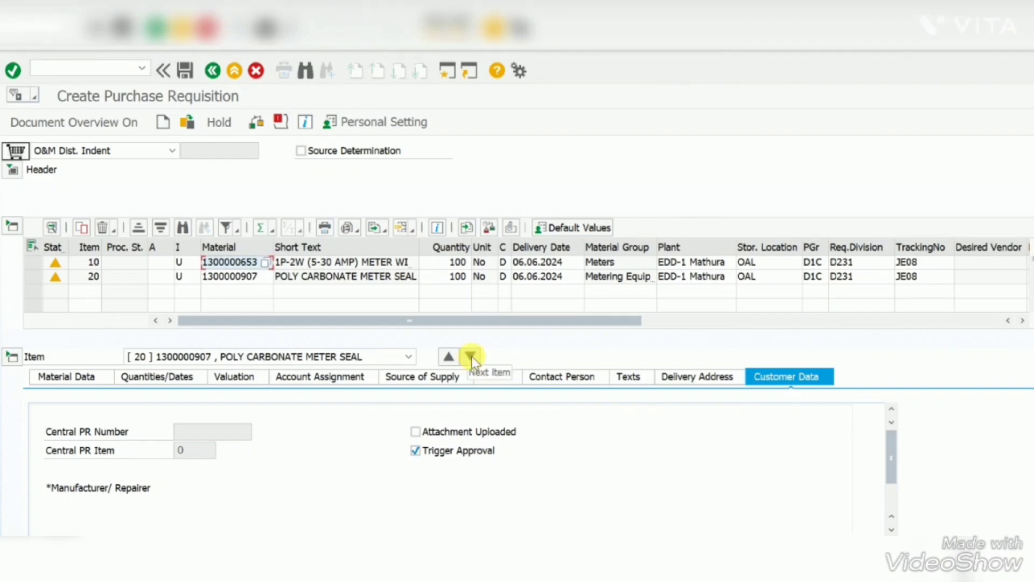
left_click(415, 431)
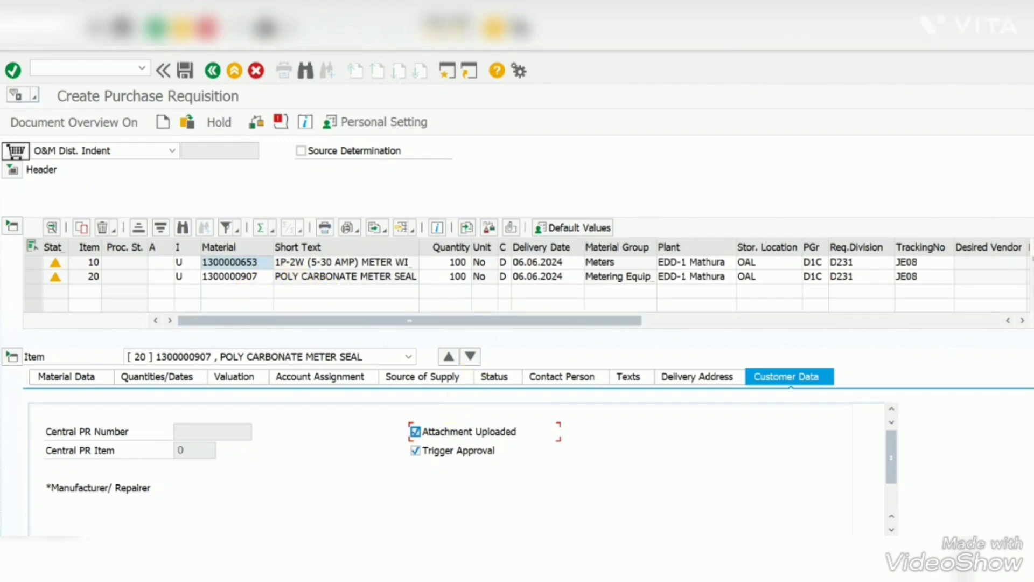
Search the warehouse stock report for "meter seal", choose METER SEALING CERT BOOK L FAN and copy its material code.
left_click(816, 499)
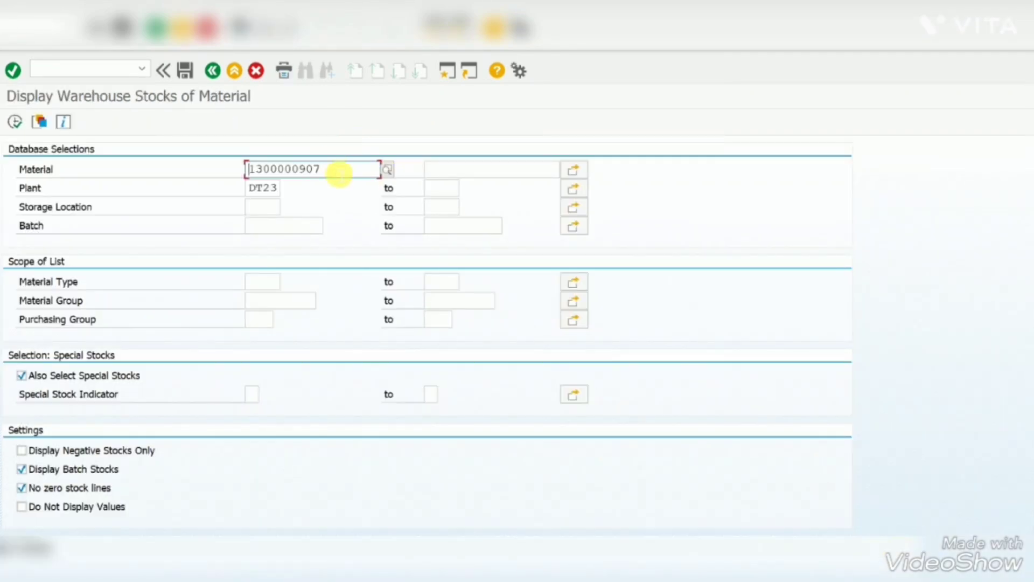
type("1")
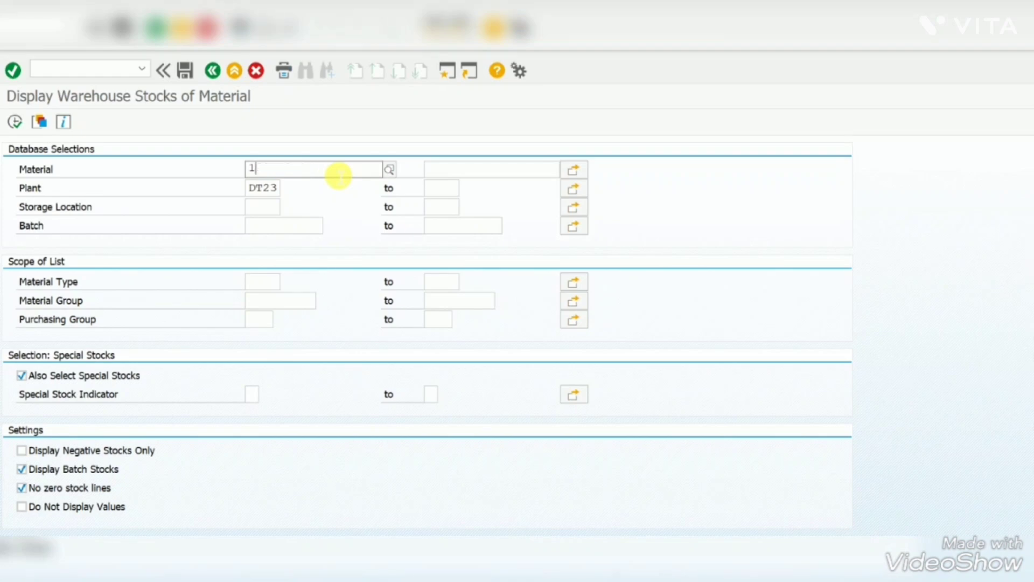
key("BackSpace")
type("meter")
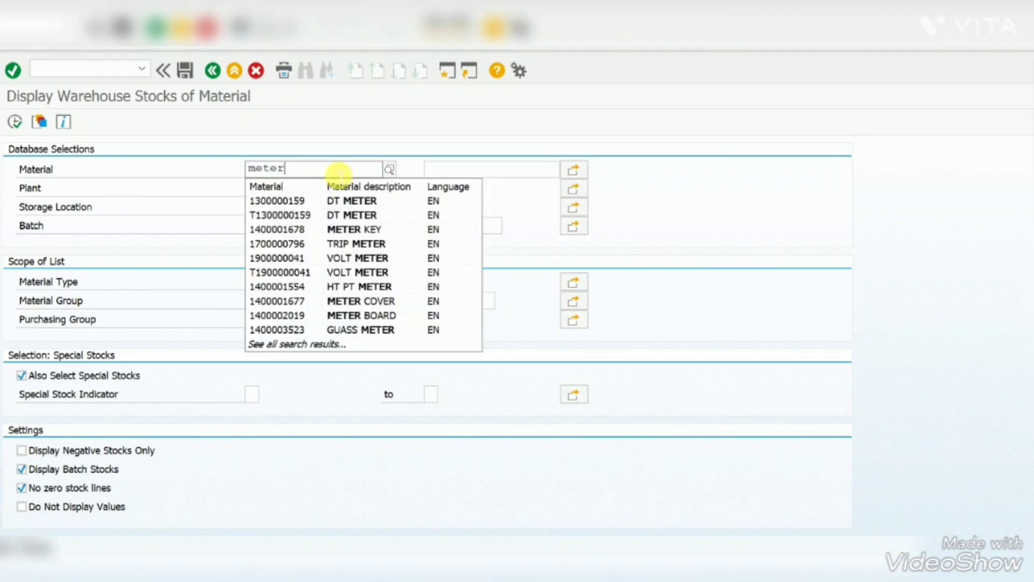
type(" sea")
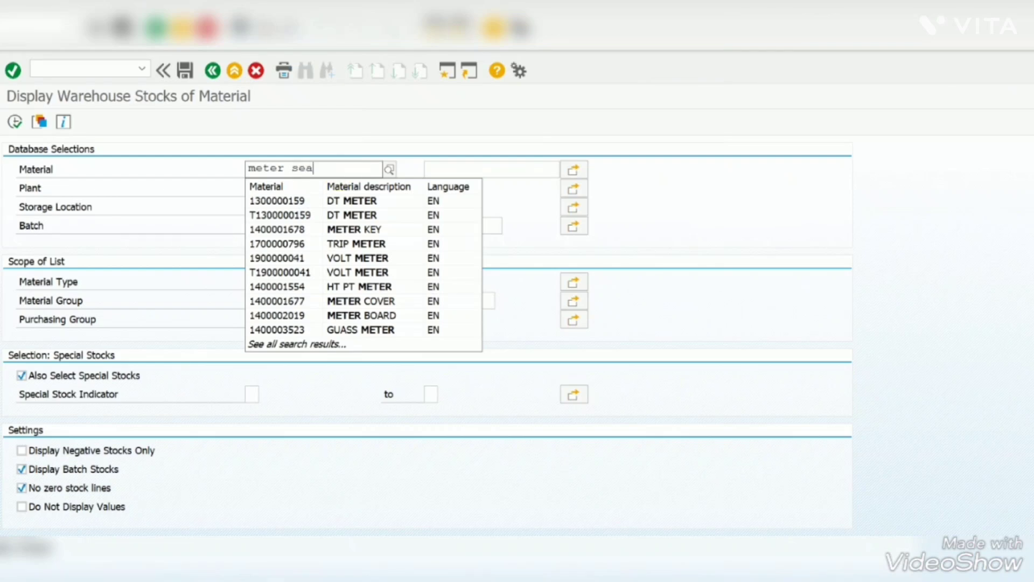
type("l")
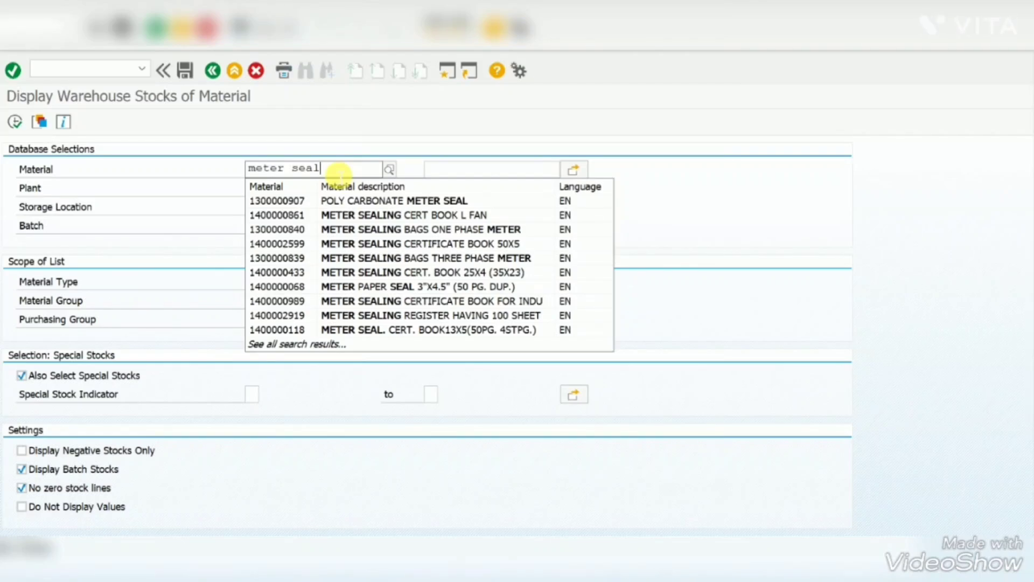
left_click(408, 217)
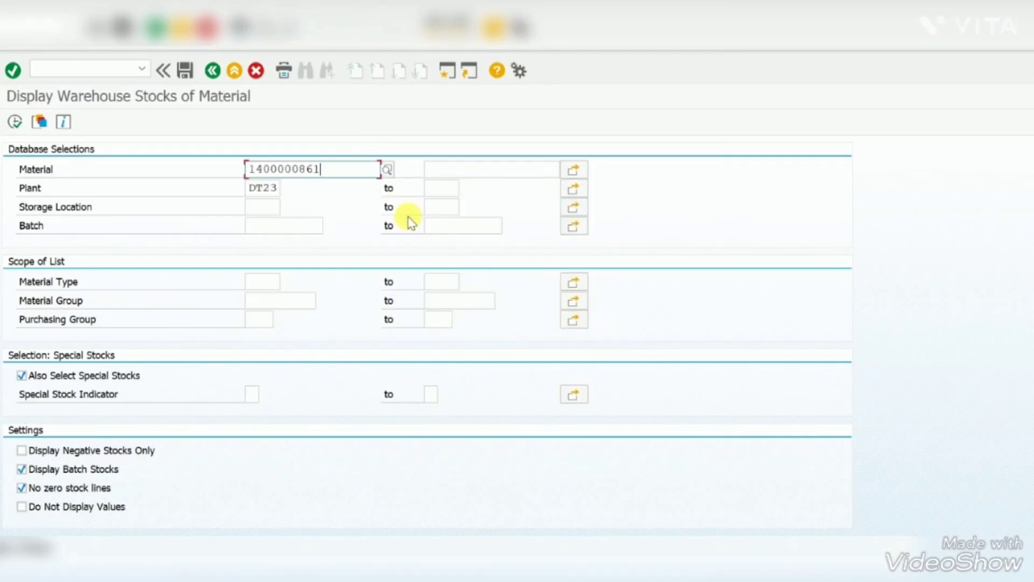
left_click_drag(332, 174, 259, 186)
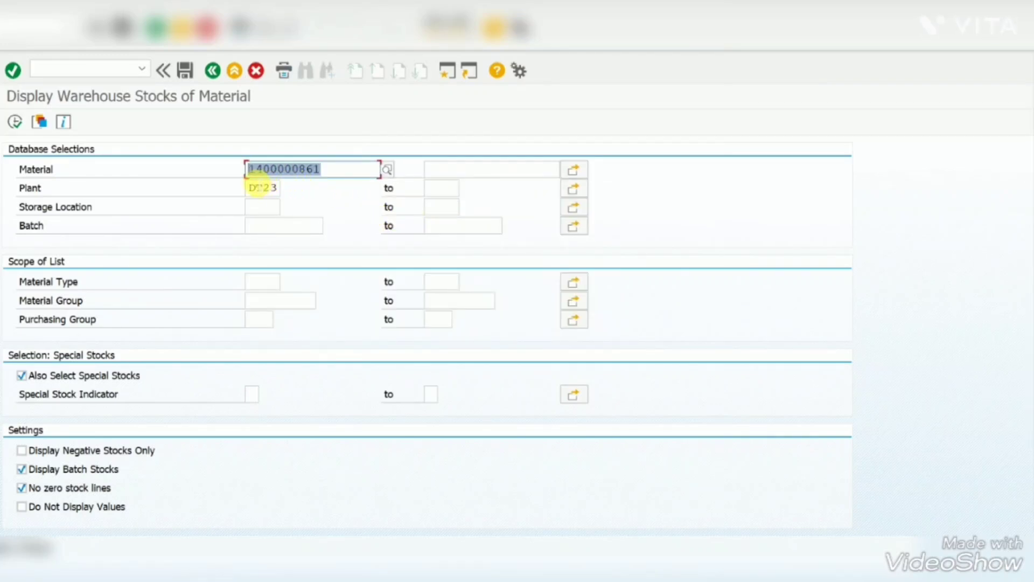
key("ctrl+c")
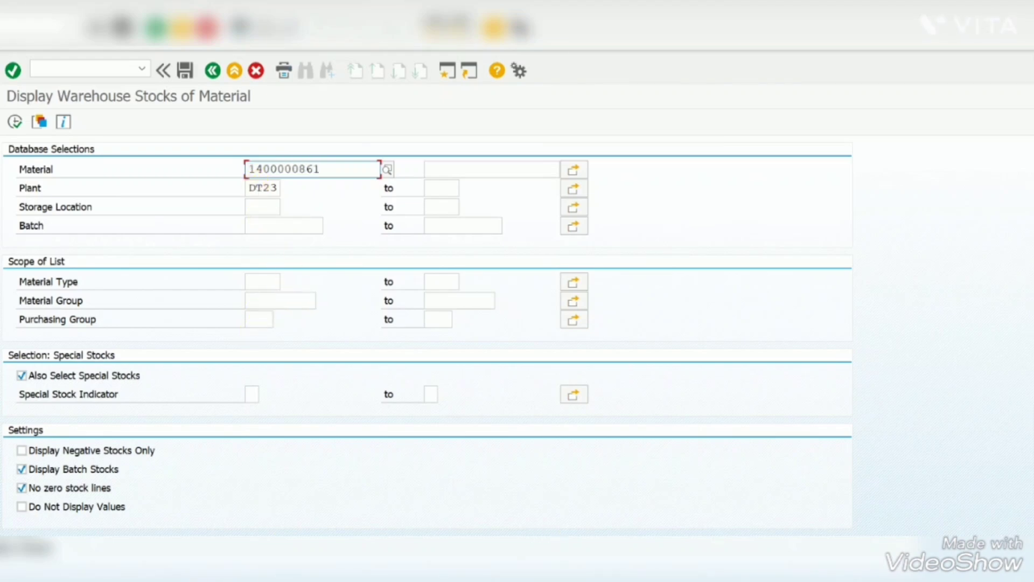
mouse_move(699, 568)
left_click(667, 511)
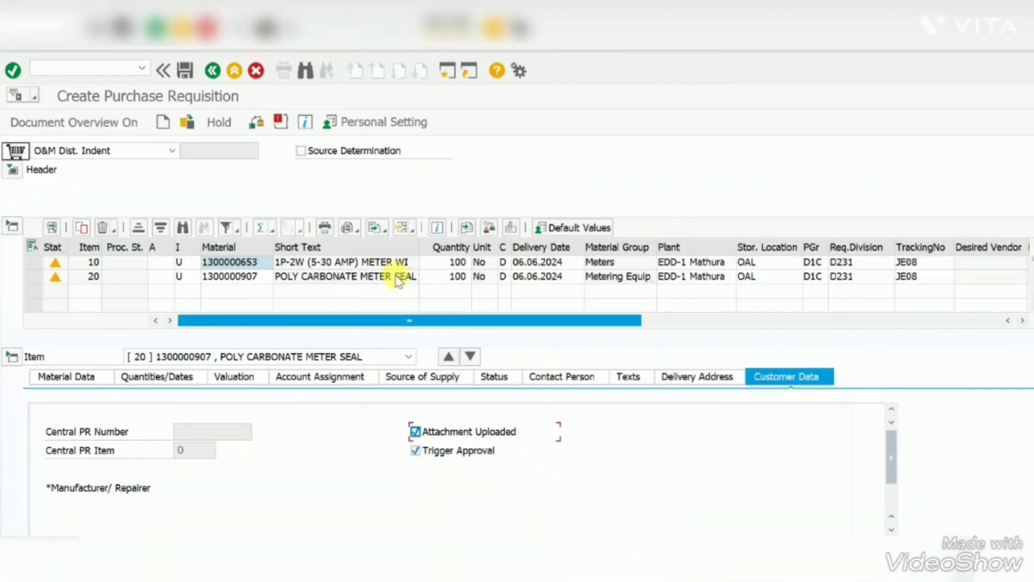
left_click(240, 296)
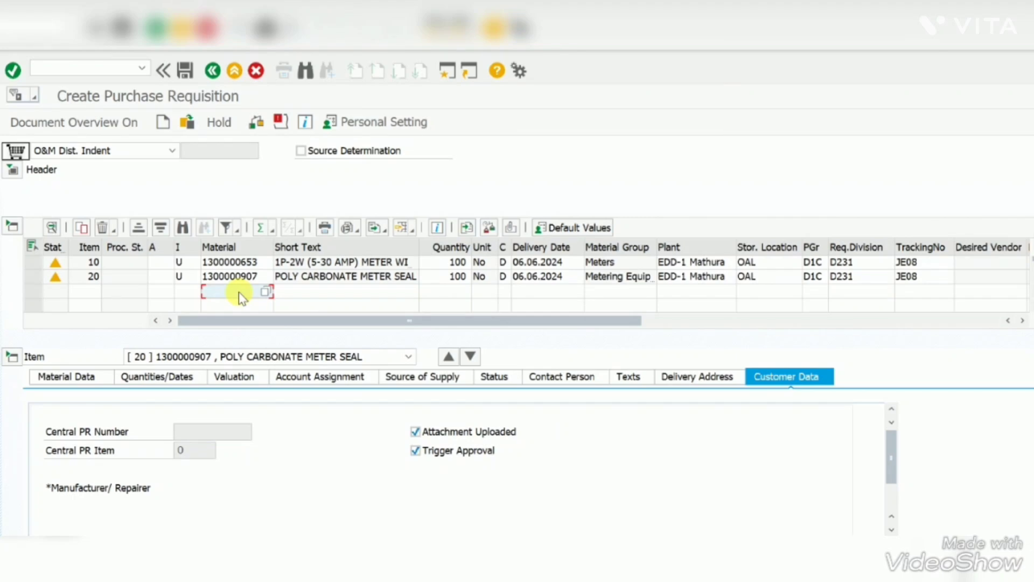
key("ctrl+v")
left_click(185, 294)
type("U")
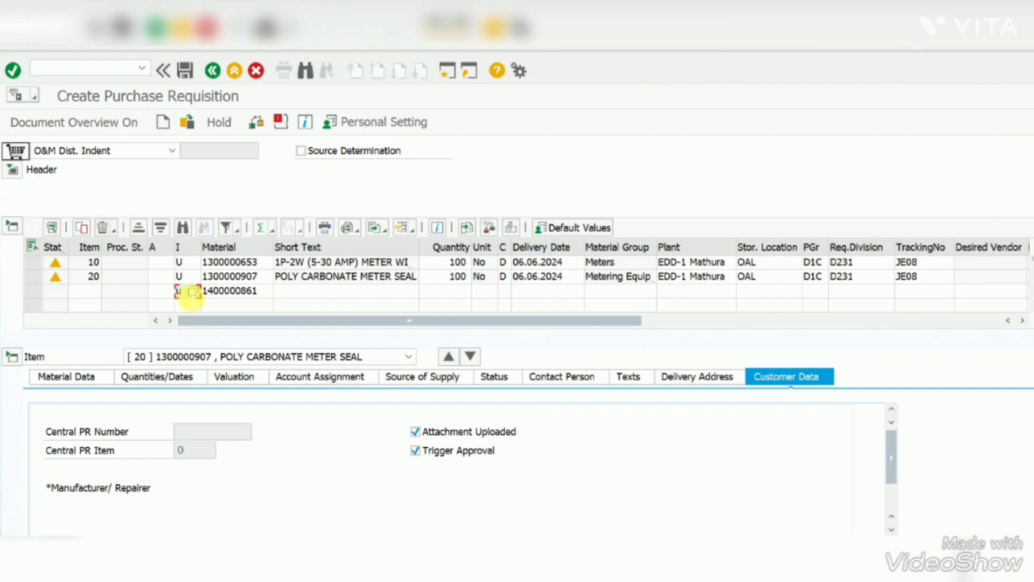
Set the third item's quantity to 4 and its plant to d231.
left_click(443, 294)
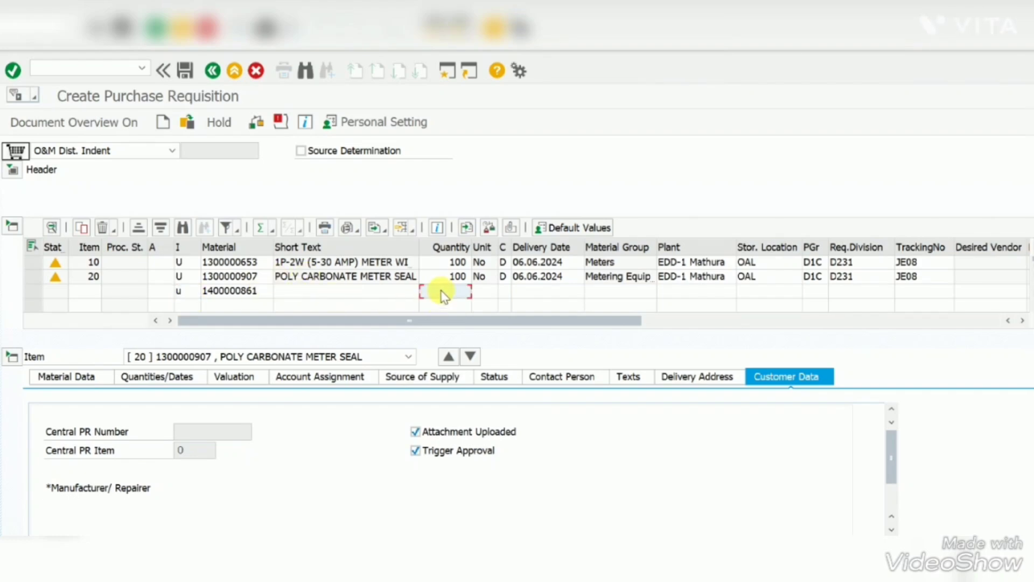
type("4")
key("Tab")
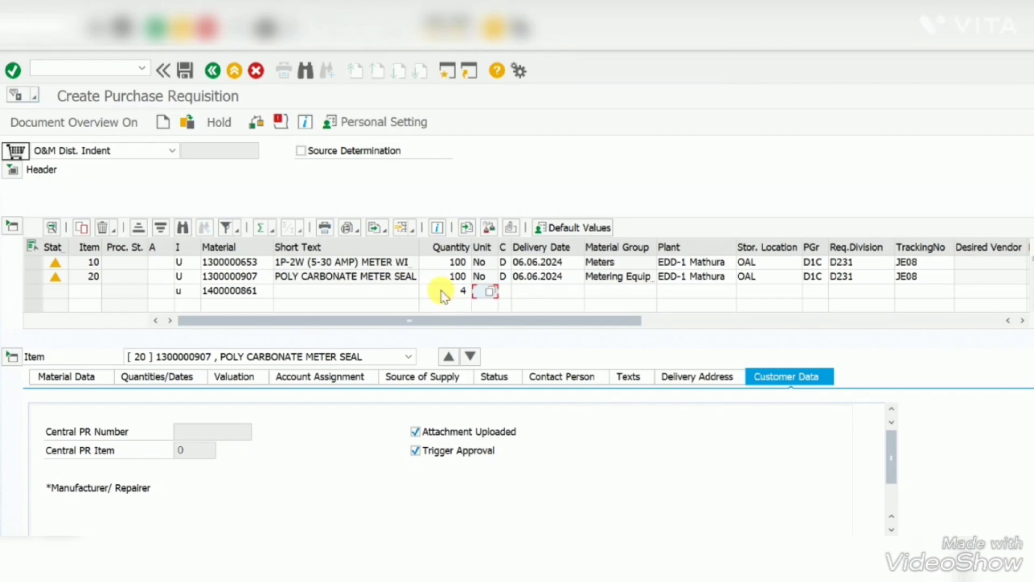
key("Tab")
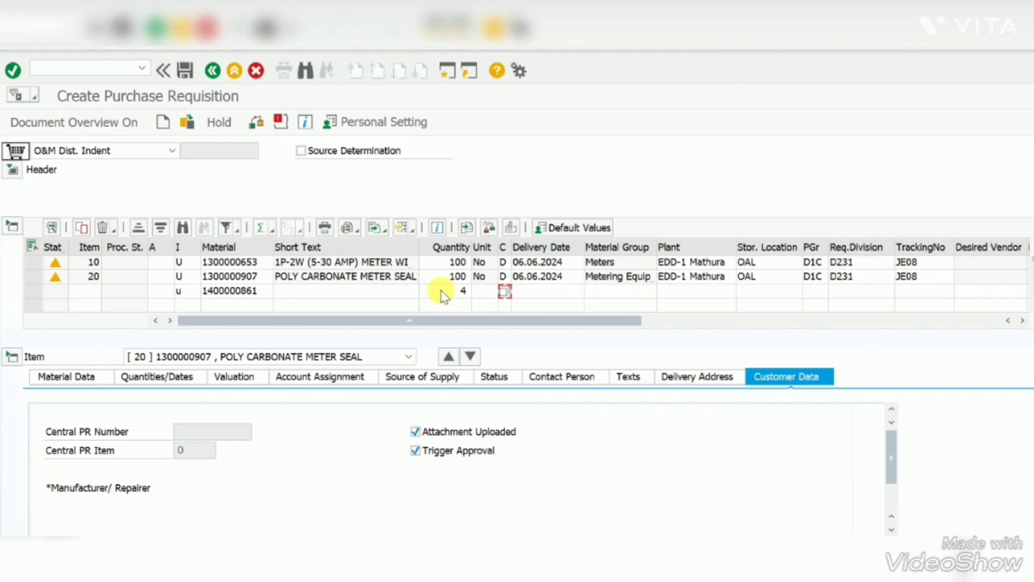
key("Tab")
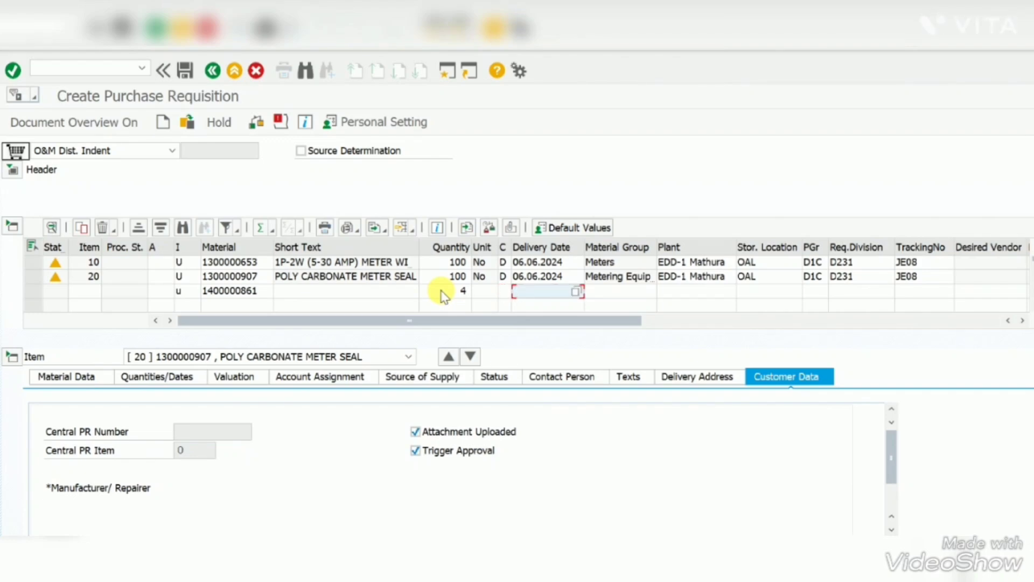
key("Tab")
key("Tab")
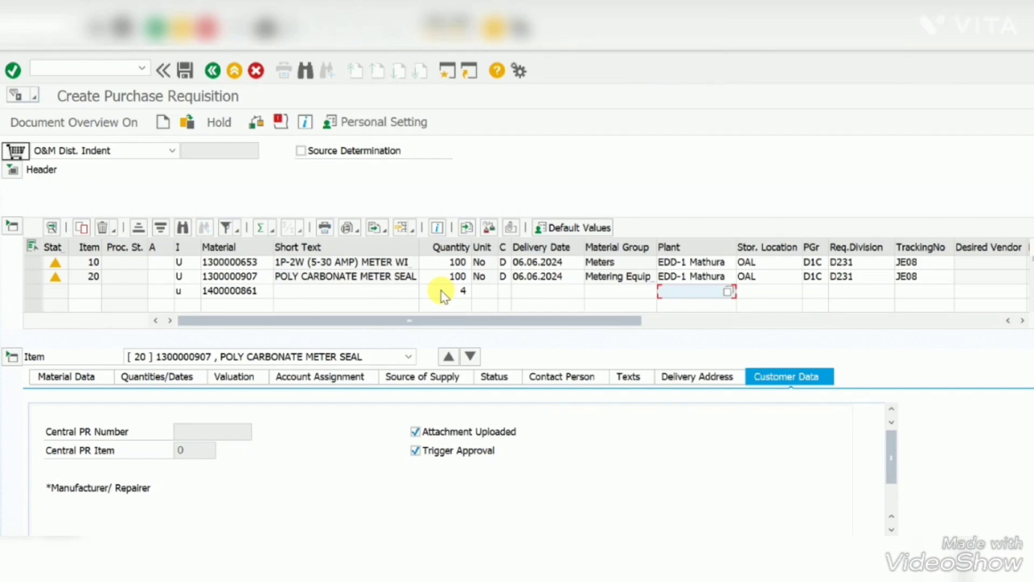
type("d231")
key("Tab")
Set the third item's storage location to je08 and its purchasing group to d1c.
type("je")
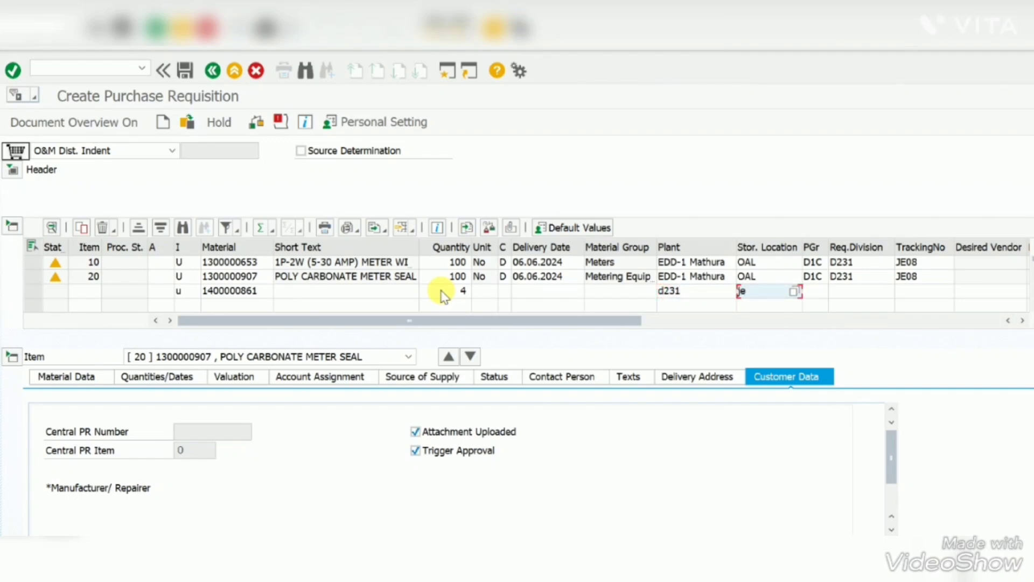
type("08")
key("Tab")
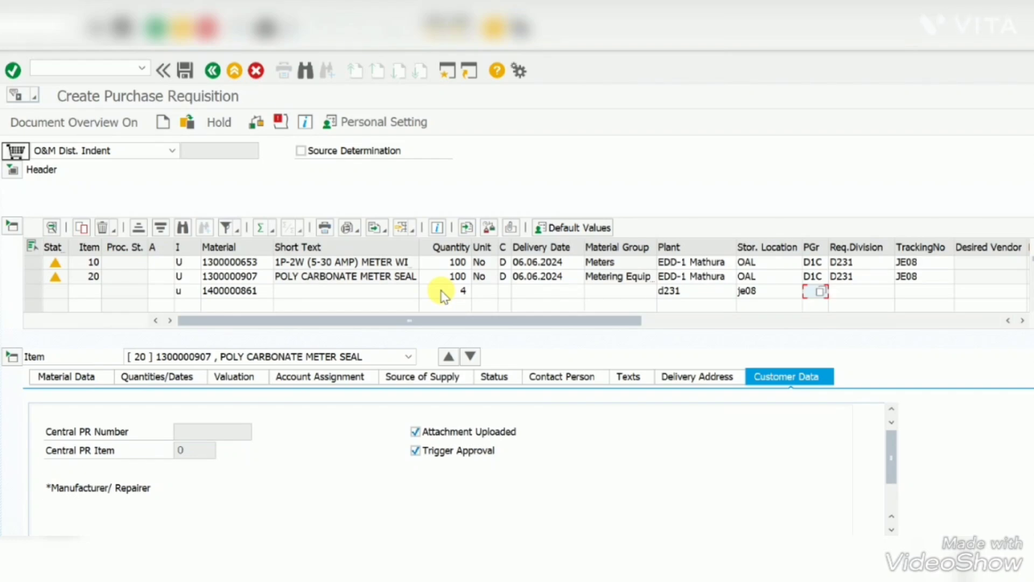
type("d1c")
key("Tab")
Set the third item's requesting division to d231 and its tracking number to je08.
type("d231")
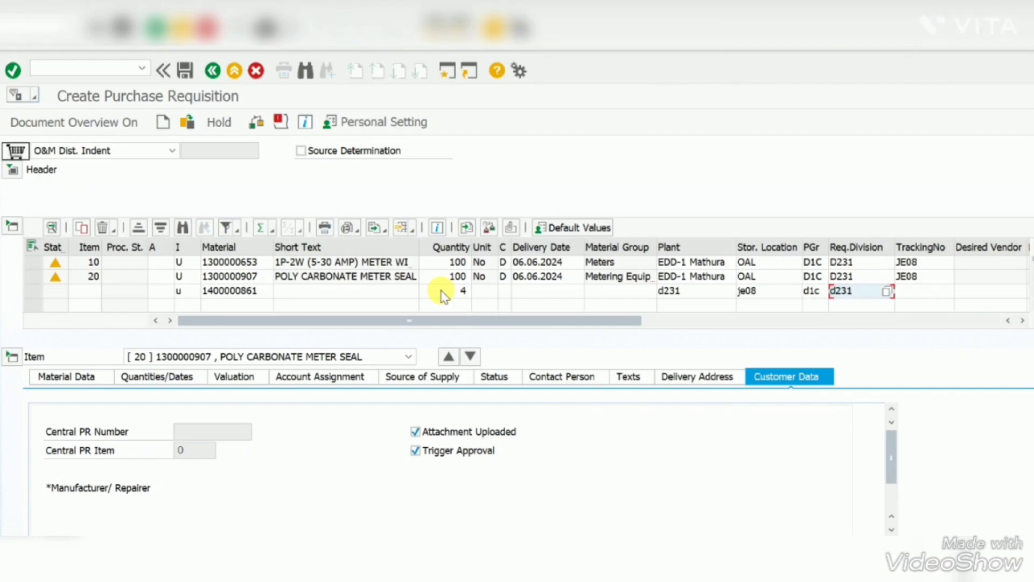
key("Tab")
type("je08")
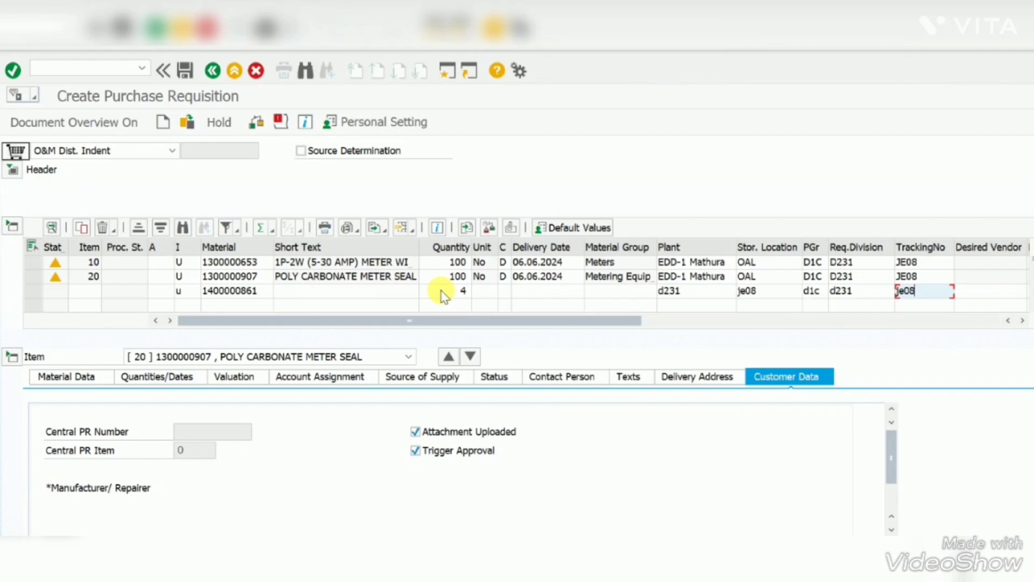
key("Tab")
Set the third item's supplying plant to dt23 and validate the line.
key("Tab")
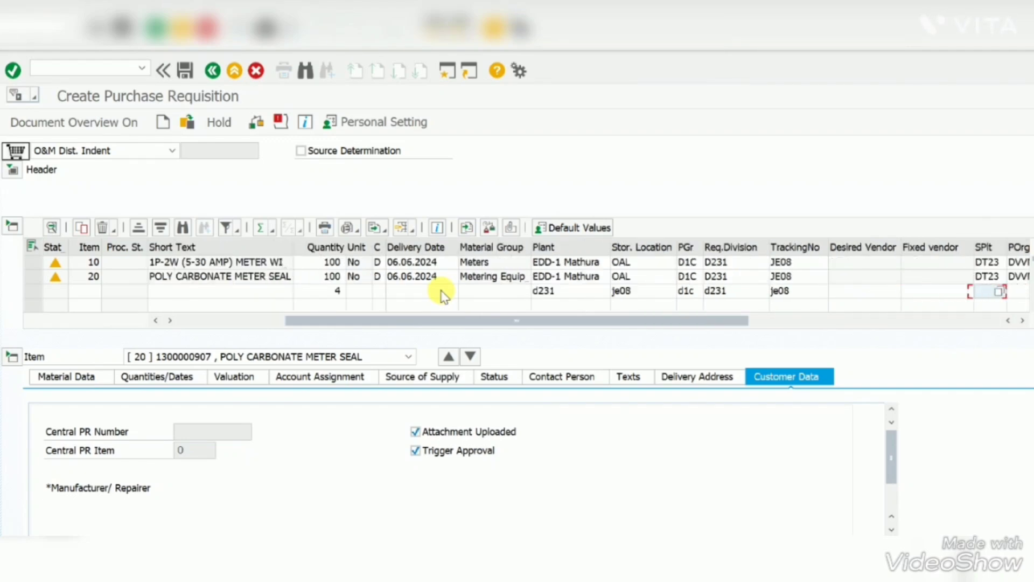
type("dt")
type("23")
key("Tab")
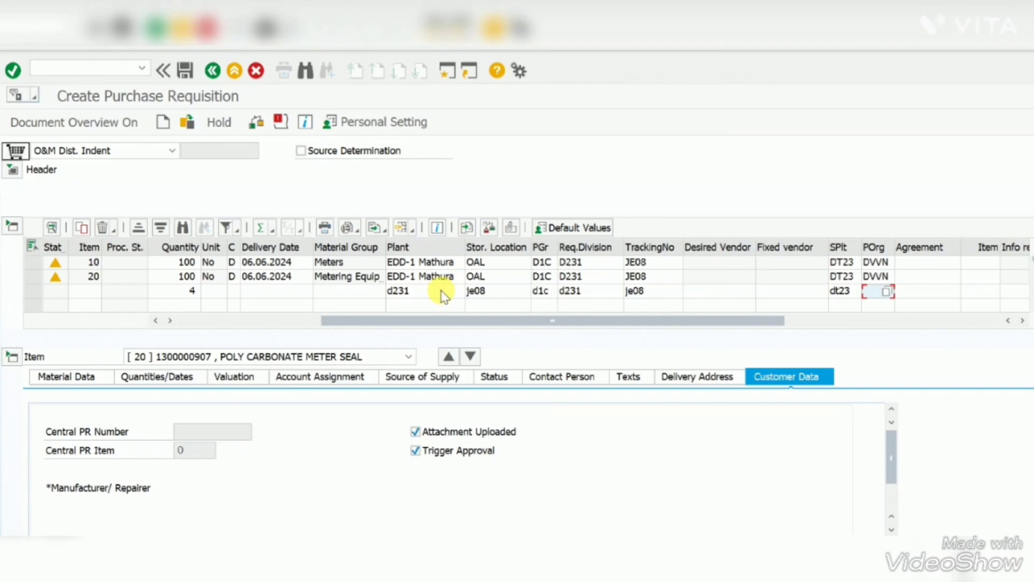
key("Return")
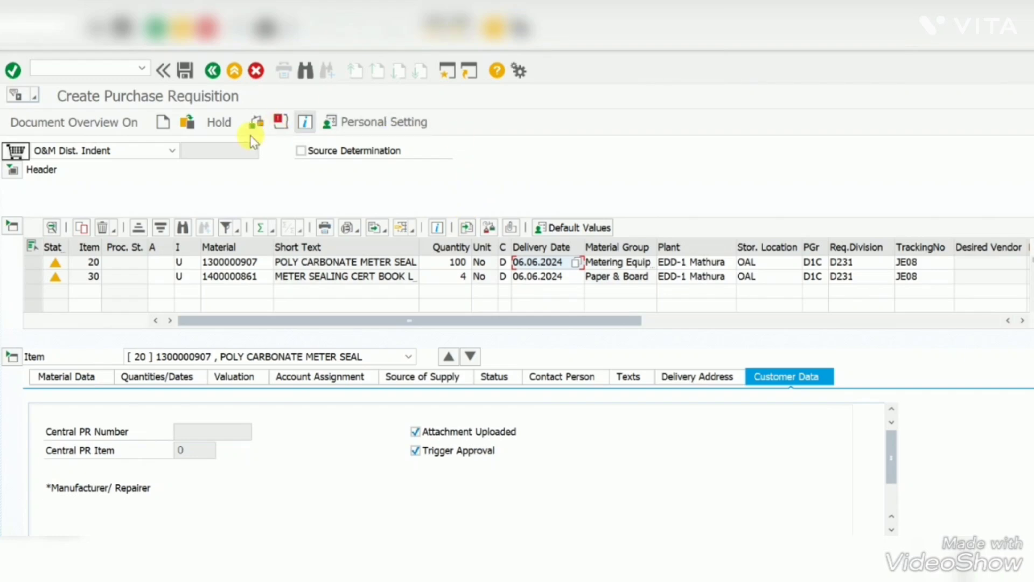
Check the requisition and mark the attachment of item 30 as uploaded.
left_click(263, 129)
left_click(472, 358)
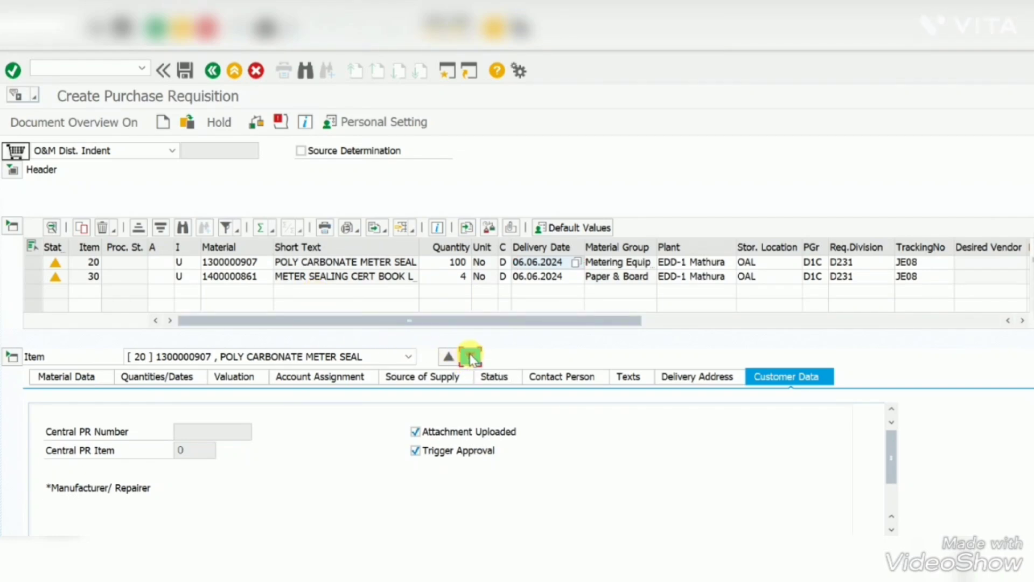
left_click(415, 432)
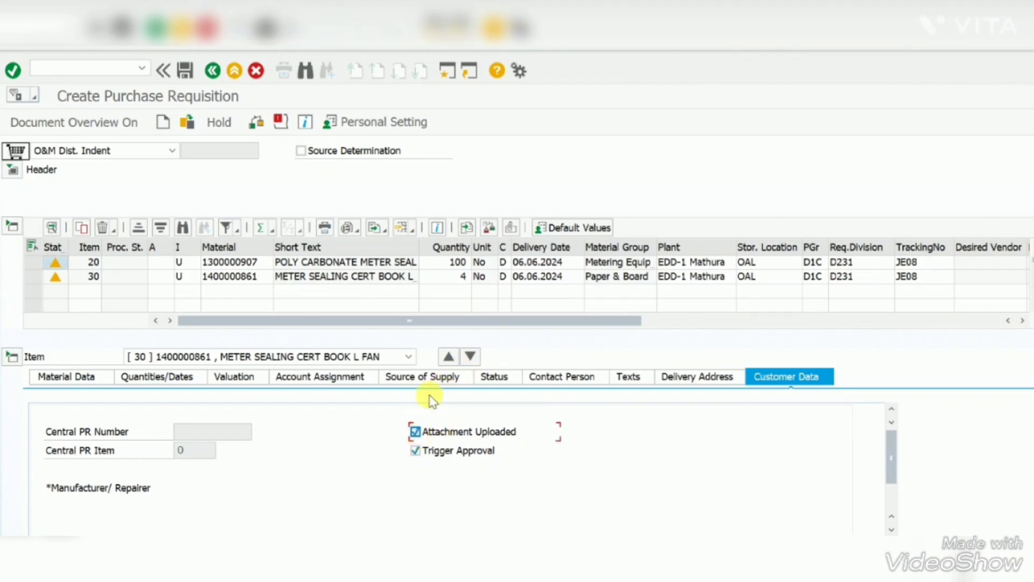
Recheck the requisition and collapse the item details to show the full item list.
left_click(259, 125)
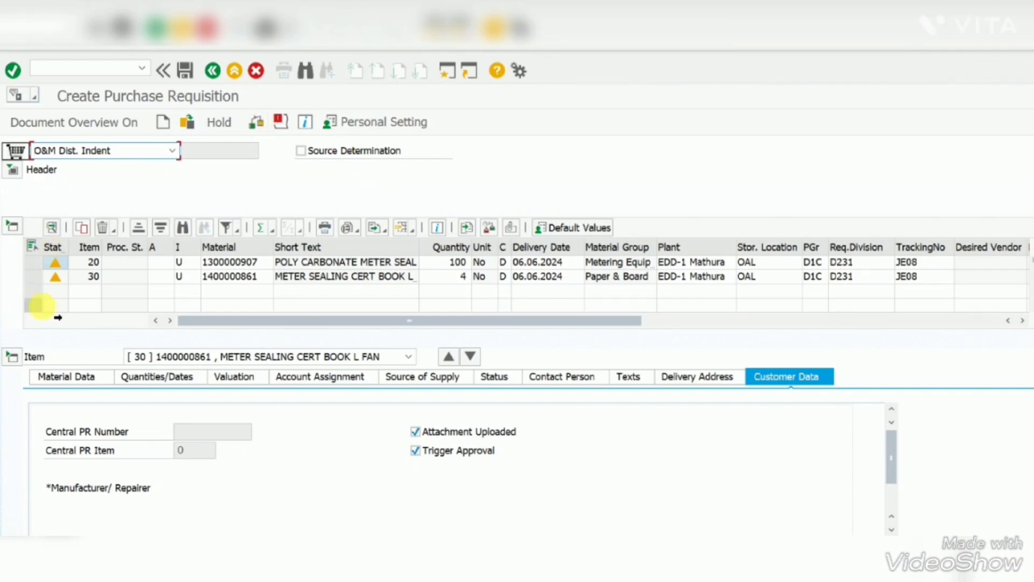
left_click(12, 357)
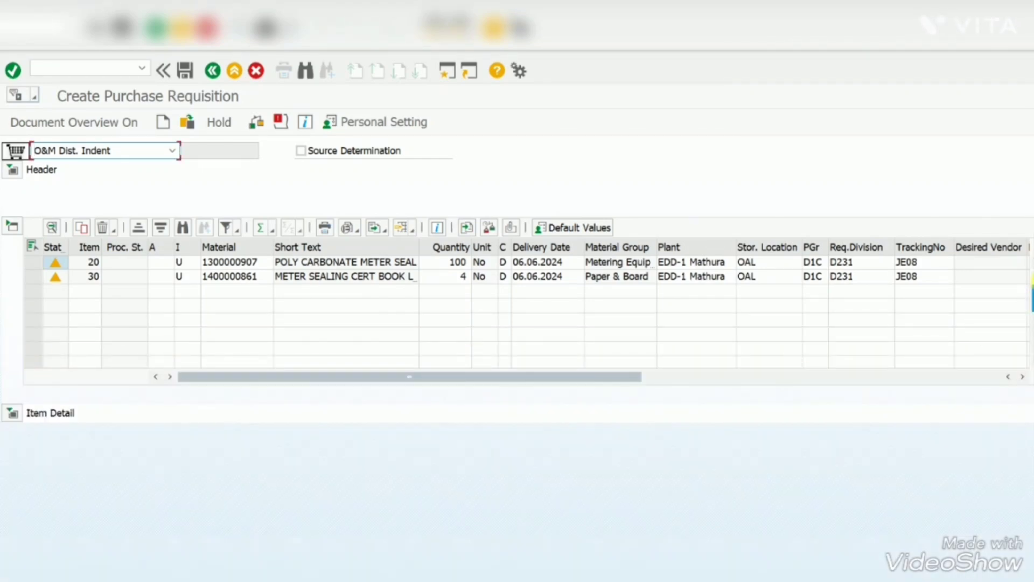
scroll(345, 280, "up", 1)
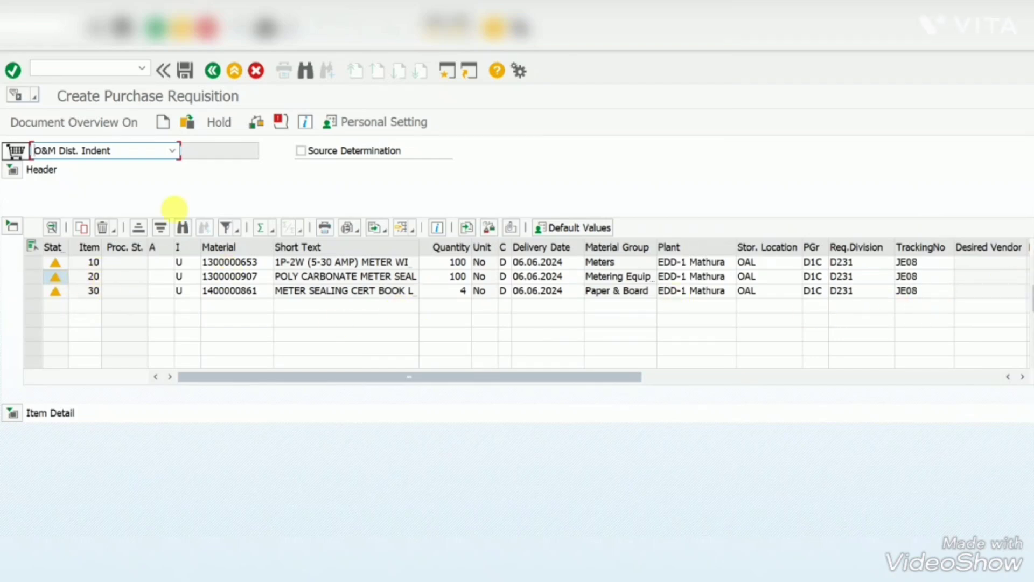
Save the purchase requisition with the AE - E&M officer as the next approver.
left_click(185, 74)
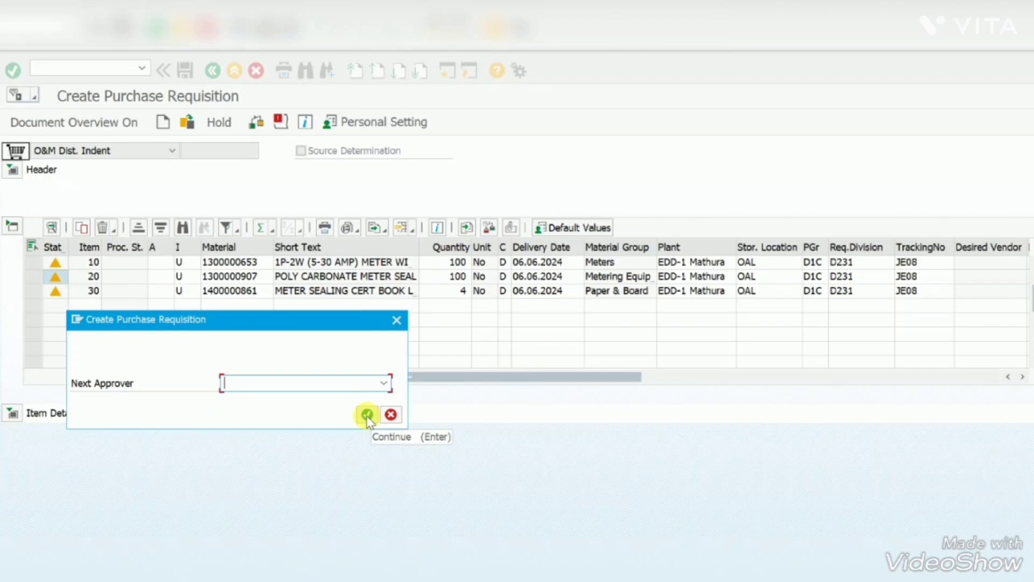
left_click(385, 384)
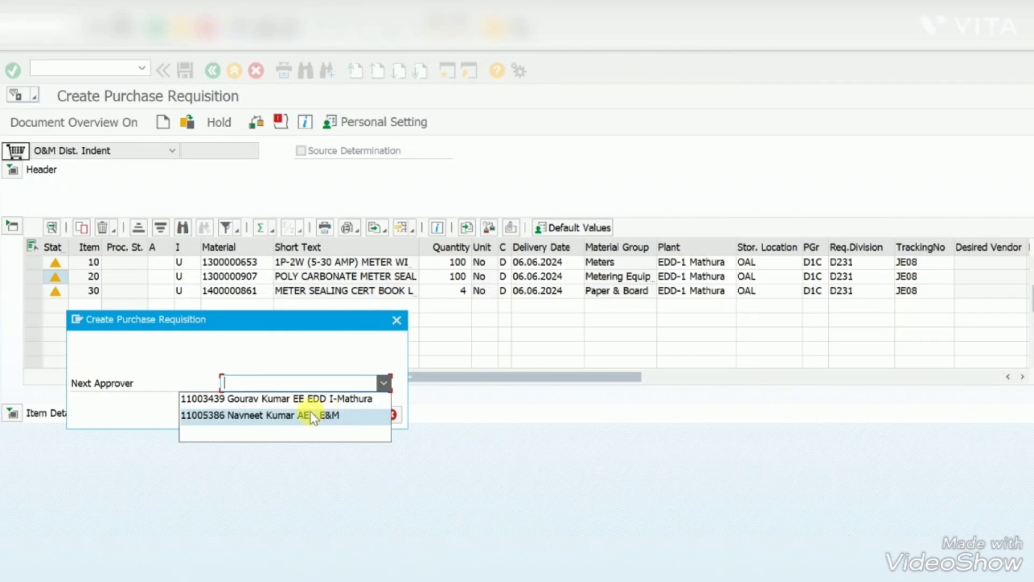
left_click(295, 416)
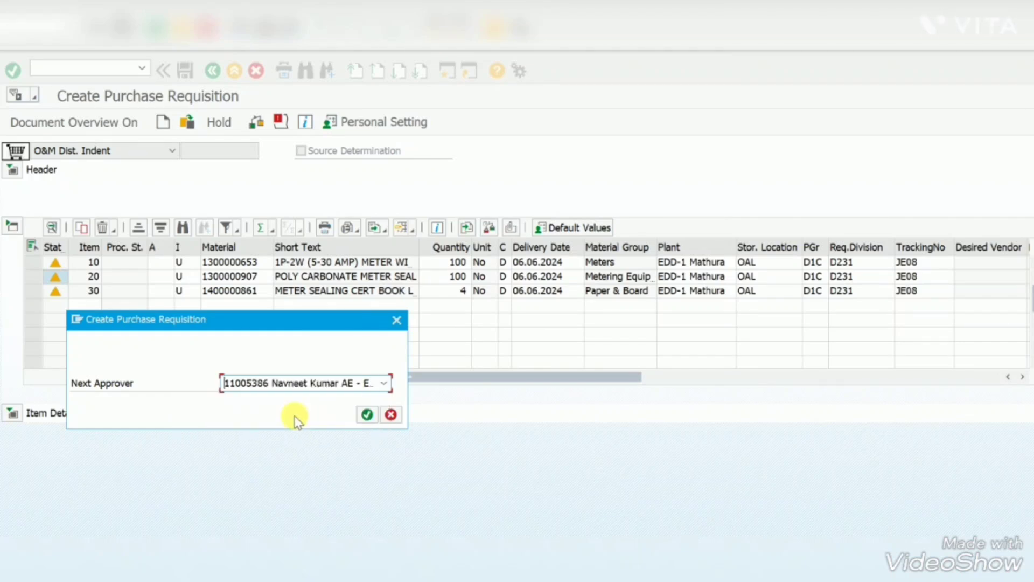
left_click(366, 415)
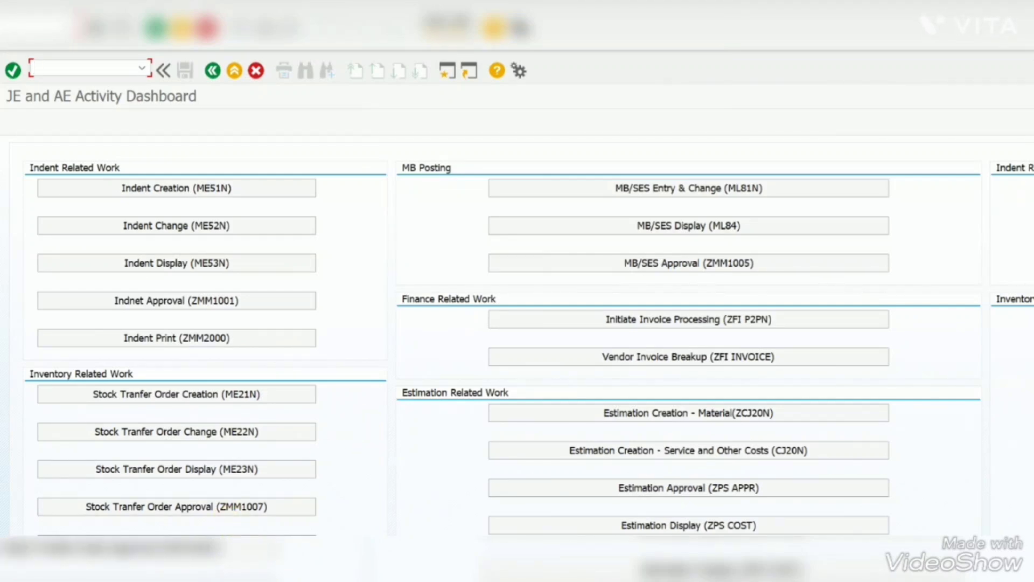
Open the creation message's details and copy the new purchase requisition number, closing the message window after copying.
left_click(110, 547)
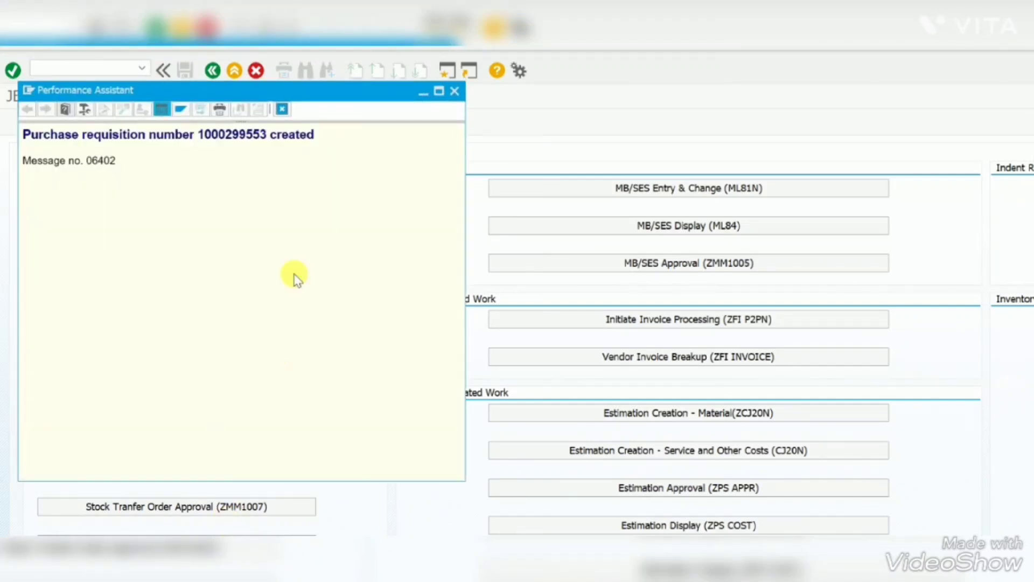
left_click_drag(275, 147, 199, 141)
key("ctrl+c")
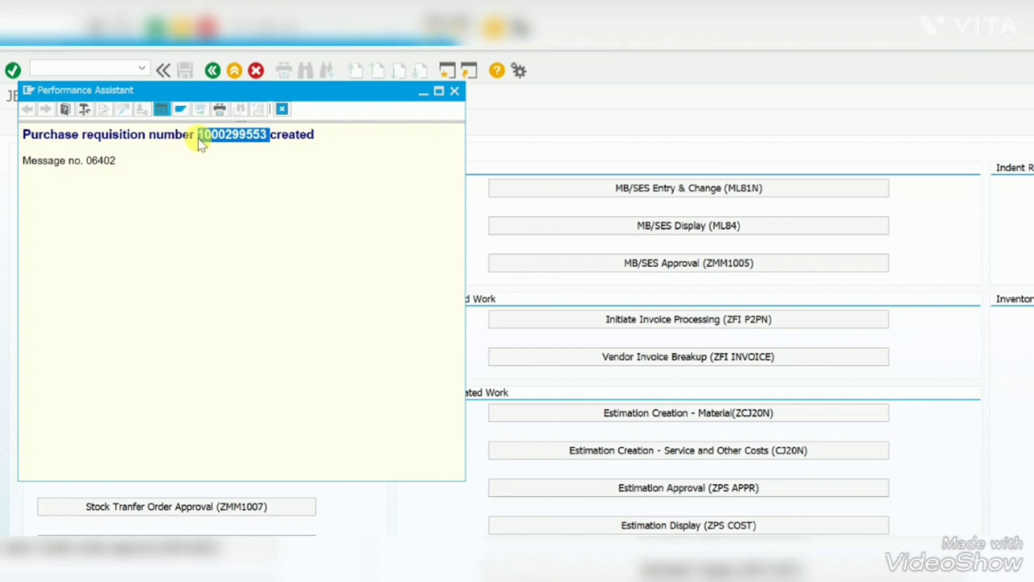
left_click(455, 91)
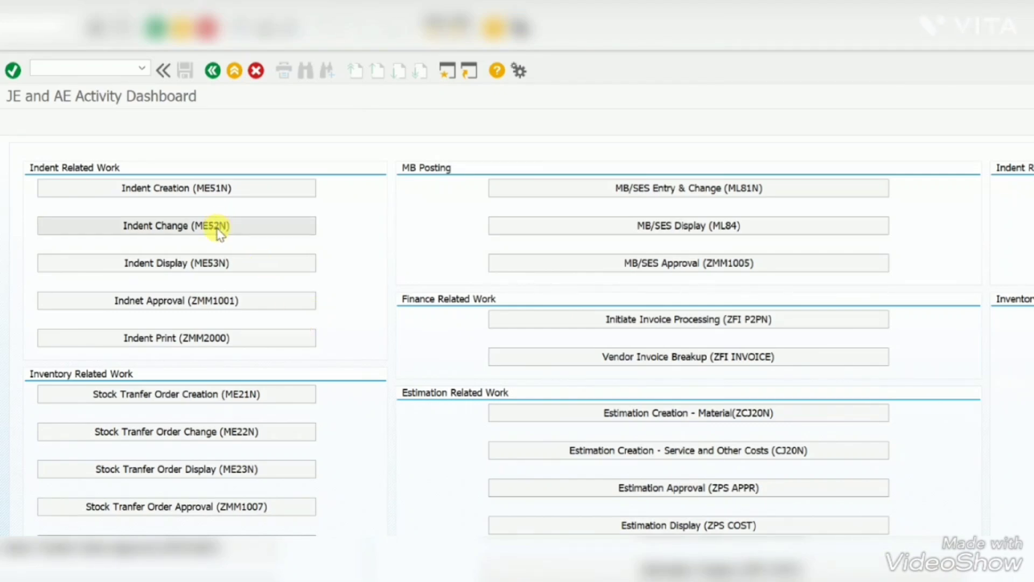
Run Indent Print (ZMM2000) for the copied requisition number with consumption days set to 1.
left_click(172, 338)
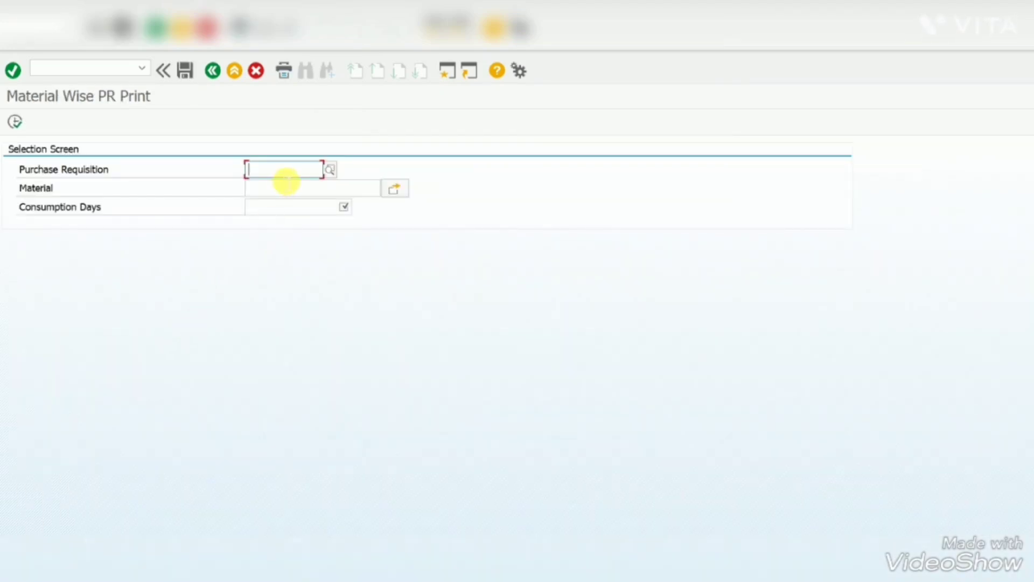
key("ctrl+v")
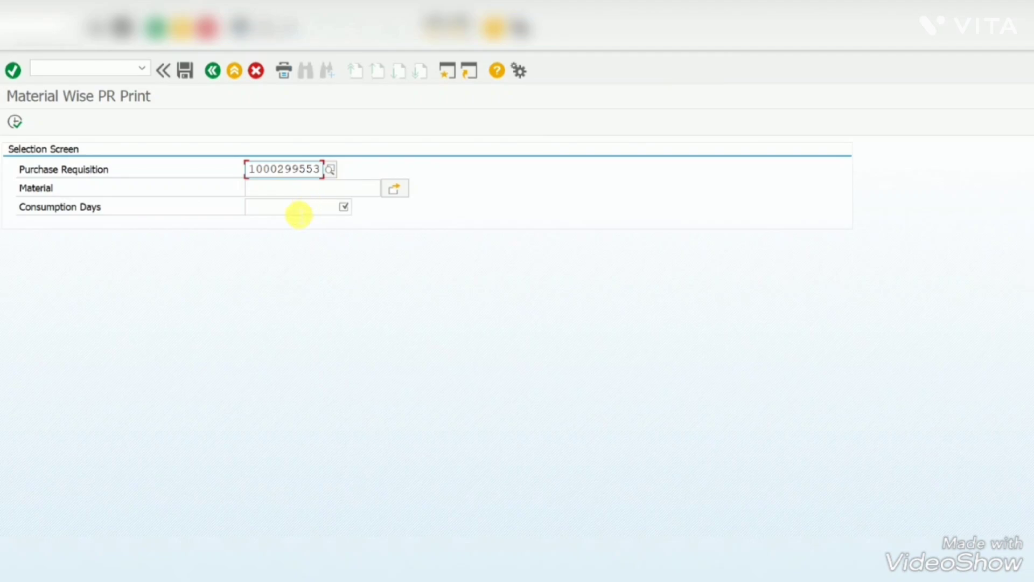
left_click(297, 216)
type("1")
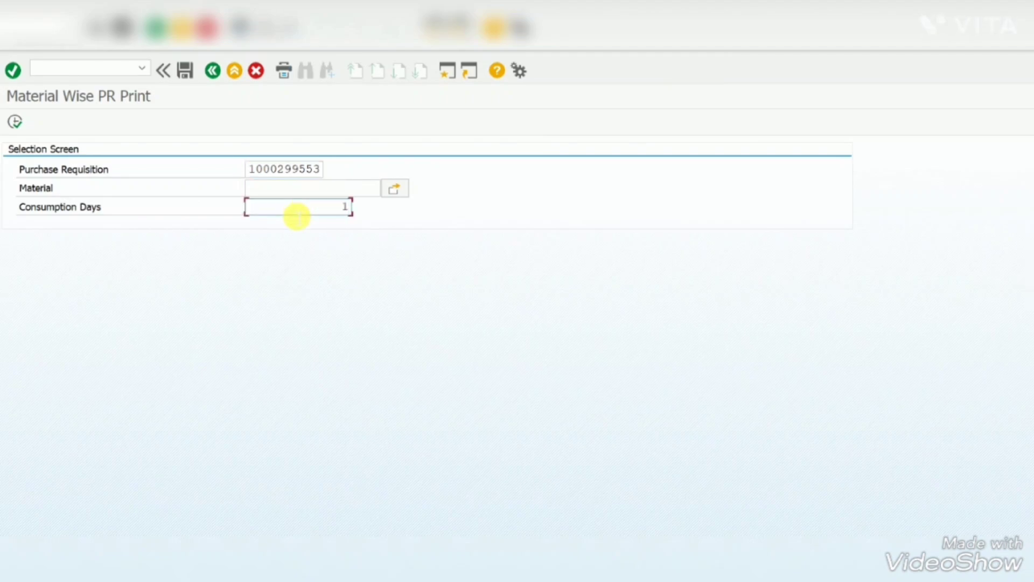
left_click(15, 123)
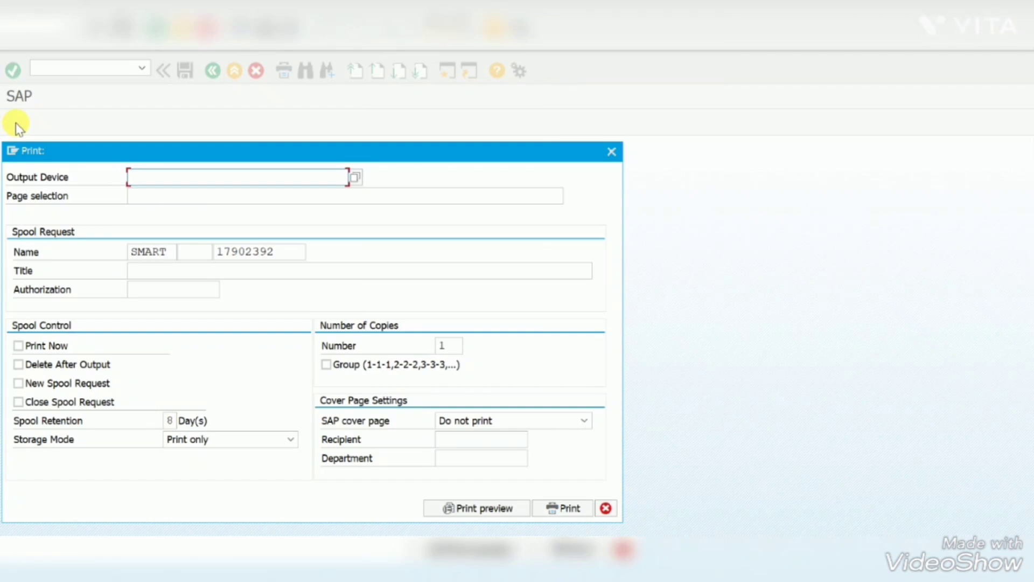
Try to preview the requisition printout with output device lpg01.
key("BackSpace")
type("lpg01")
left_click(477, 511)
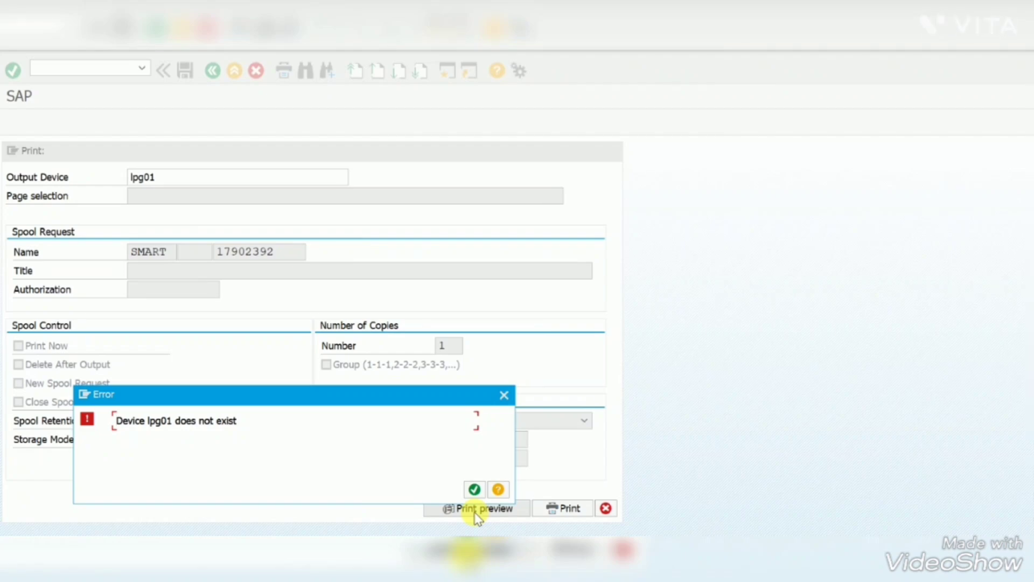
left_click(505, 396)
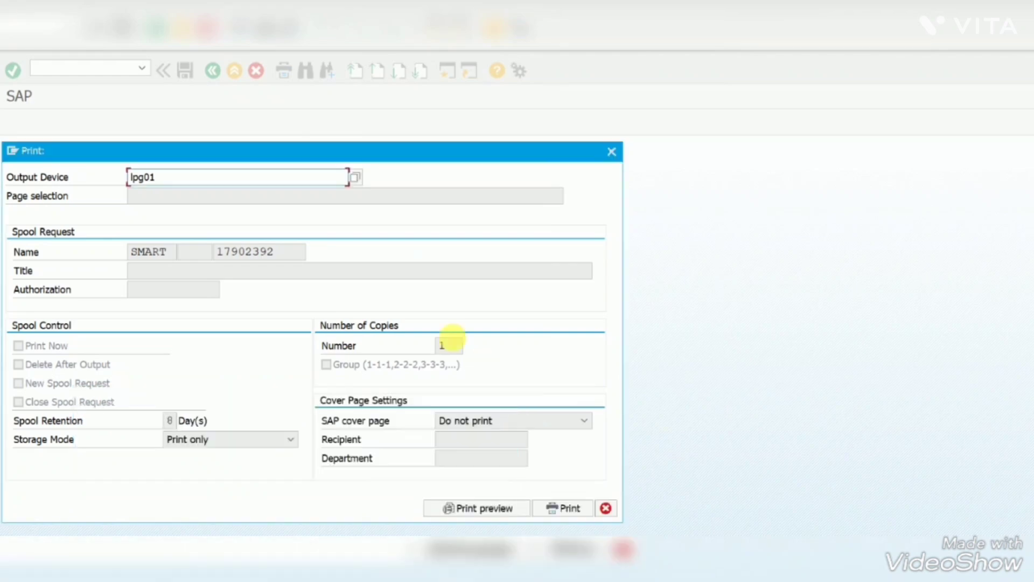
Correct the output device to lp01 and review the requisition's print preview, from the header to the approver boxes.
left_click(146, 178)
key("BackSpace")
left_click(477, 508)
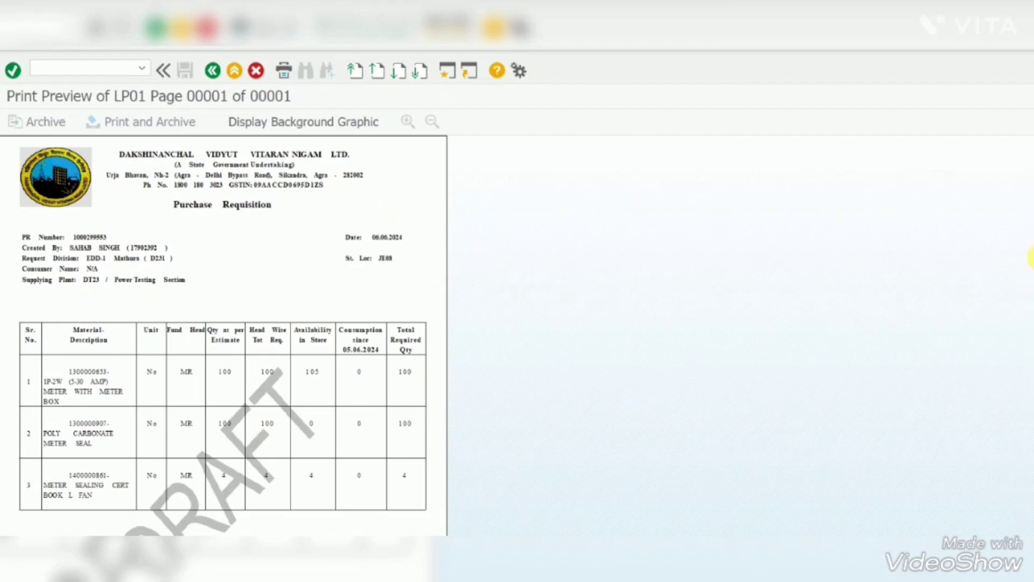
scroll(1026, 258, "down", 5)
scroll(1028, 398, "down", 1)
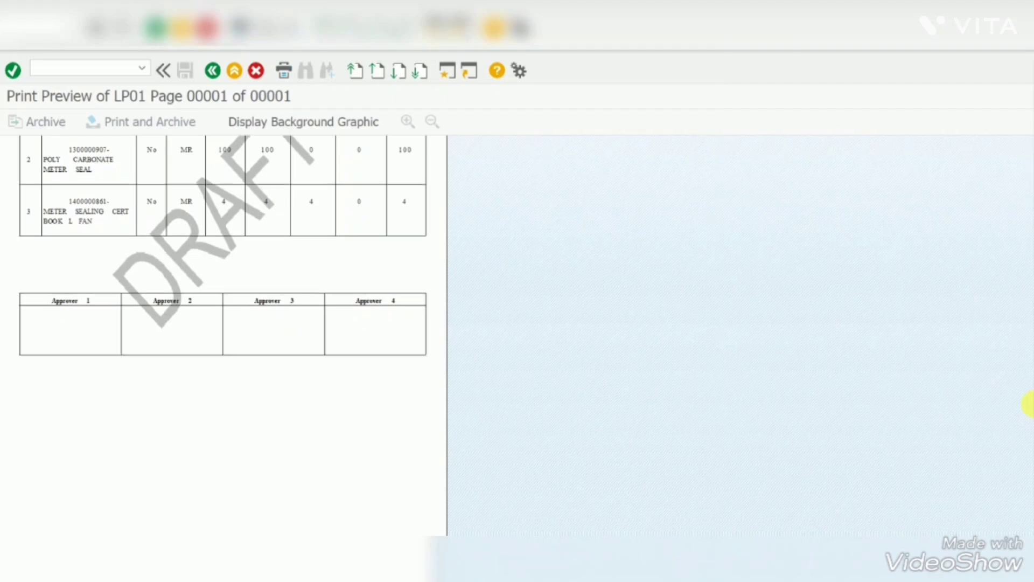
scroll(1029, 403, "up", 10)
scroll(223, 334, "up", 2)
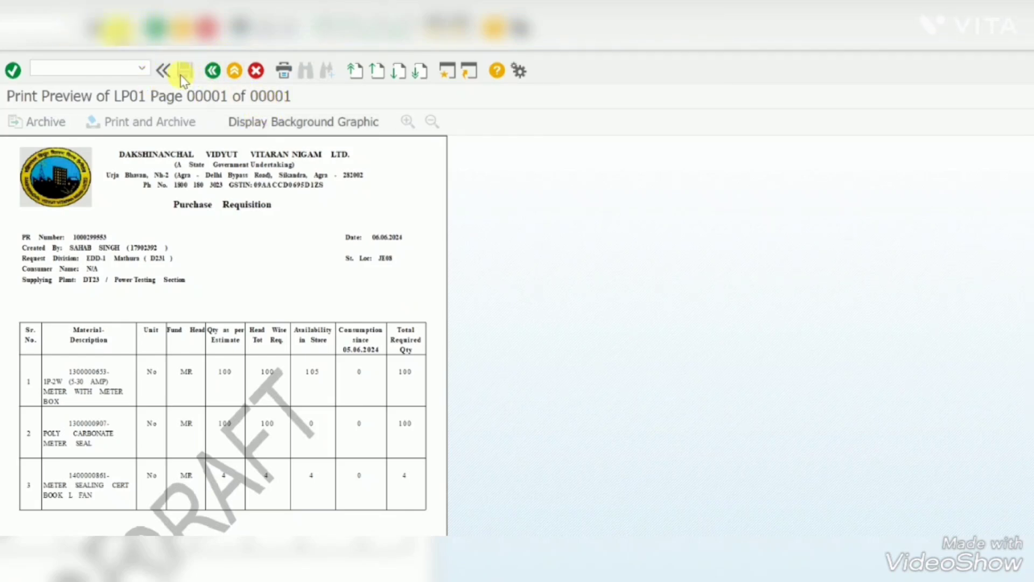
Convert the print preview to a PDF with the pdf! command and open the resulting file.
left_click(110, 70)
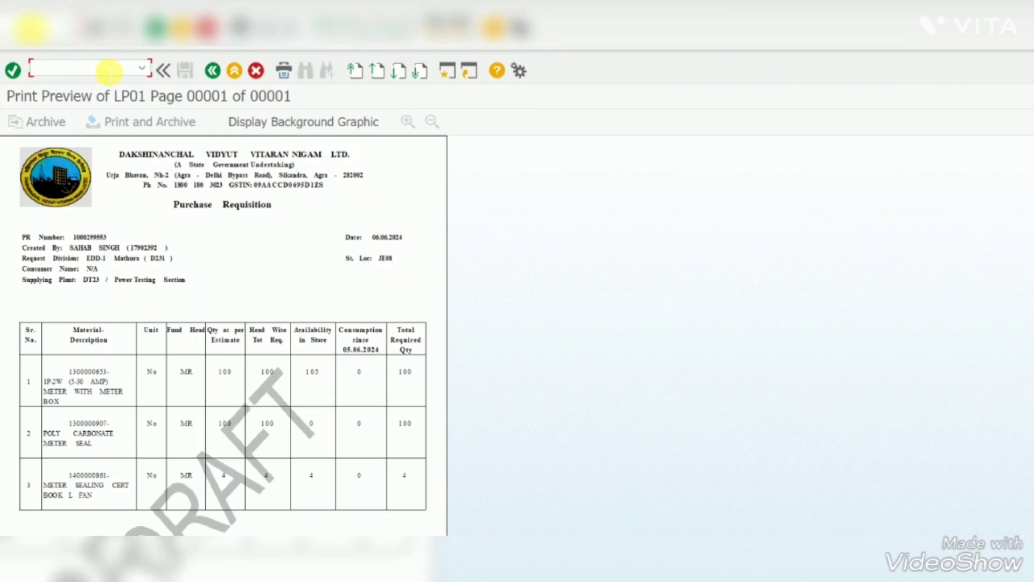
type("pdf!")
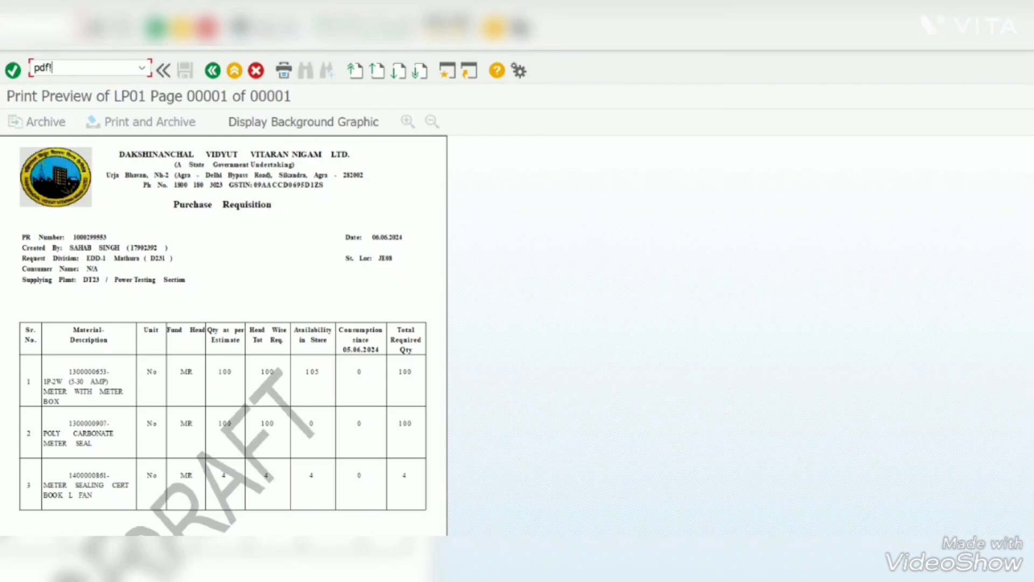
key("Return")
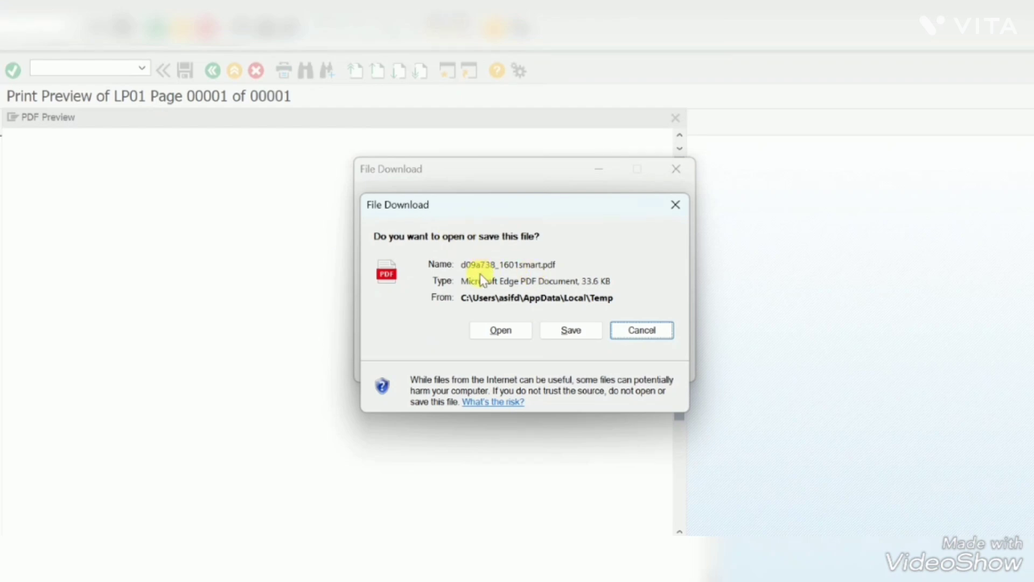
left_click(509, 334)
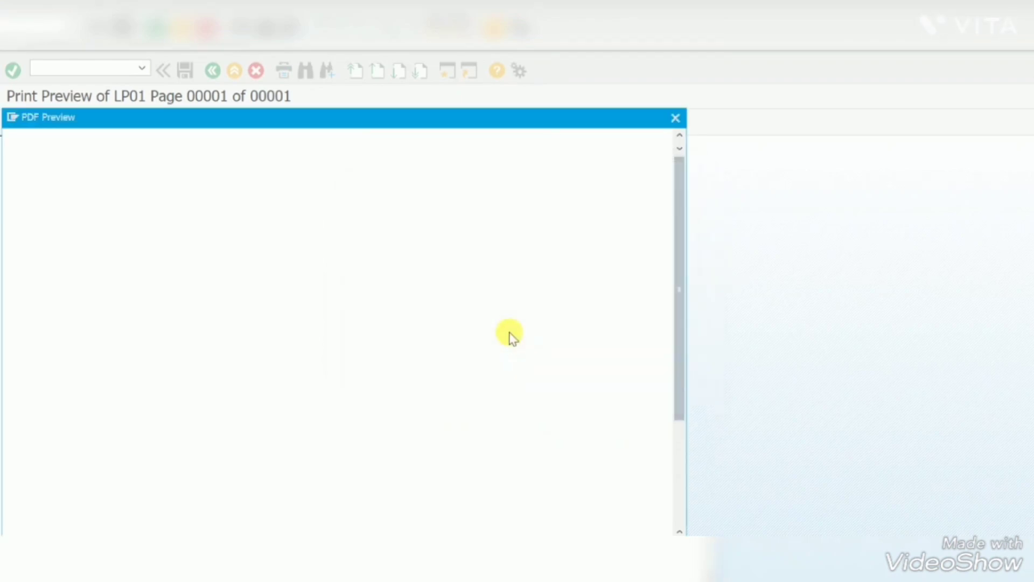